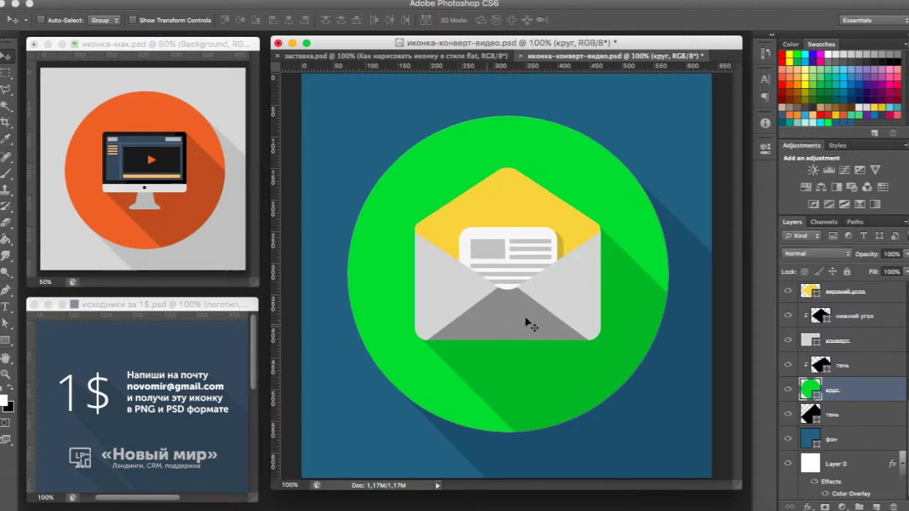
# Select the круг circle layer and enable Inner Shadow in its layer style
pyautogui.rightClick(572, 186)
pyautogui.click(574, 188)
pyautogui.doubleClick(851, 394)
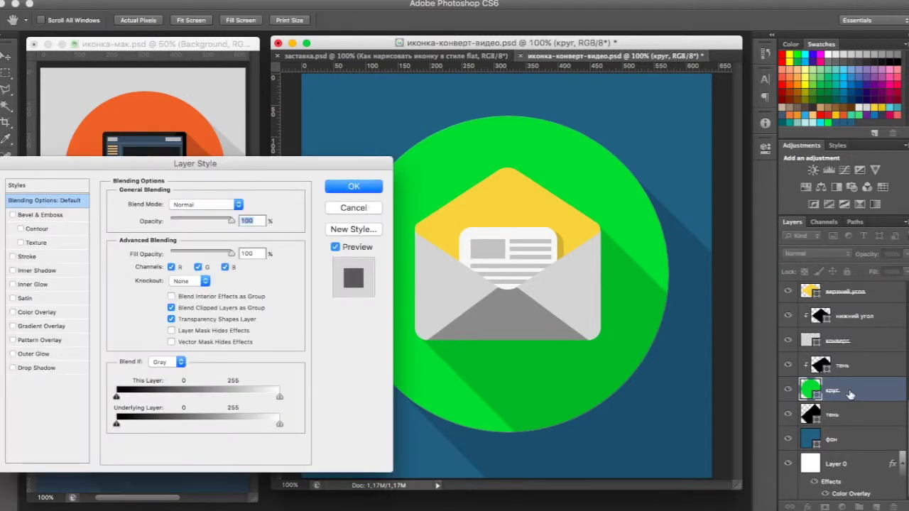
pyautogui.click(46, 273)
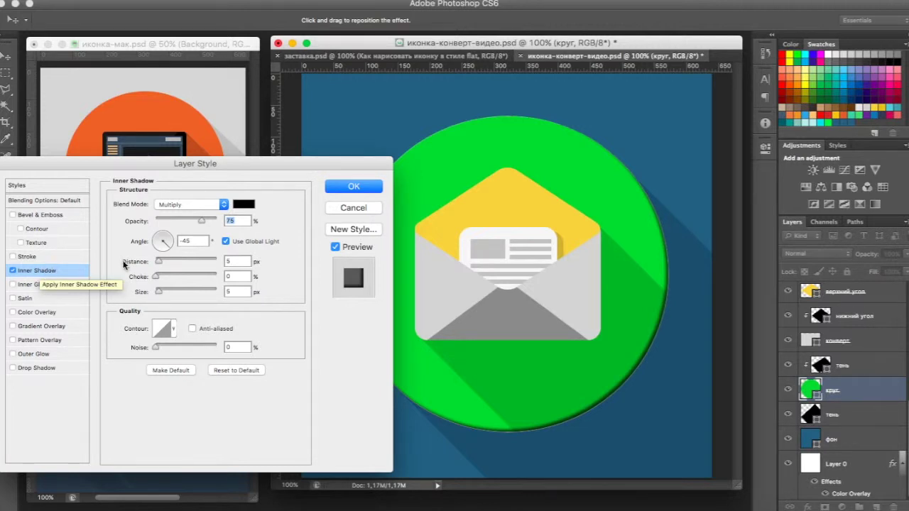
# Set the inner shadow to 150 px size, 150 px distance and 30% opacity, then apply
pyautogui.doubleClick(233, 291)
pyautogui.write('150')
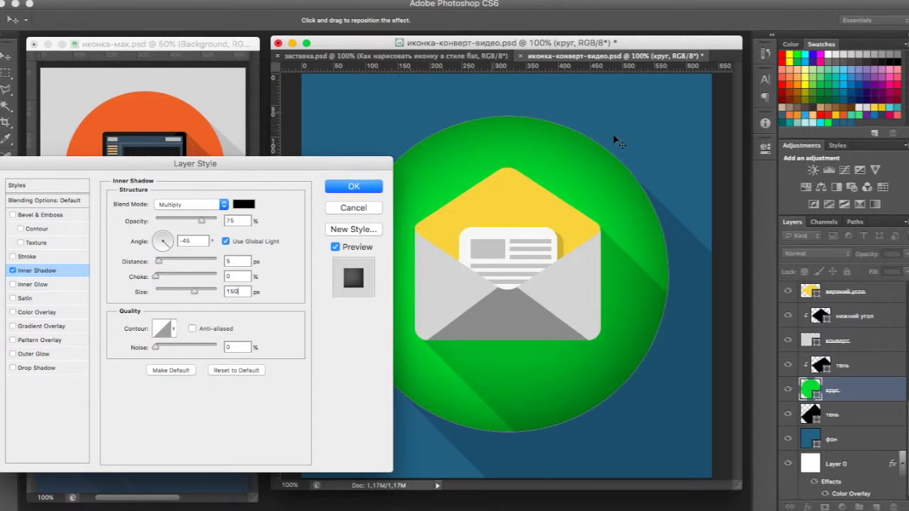
pyautogui.press('Tab')
pyautogui.write('150')
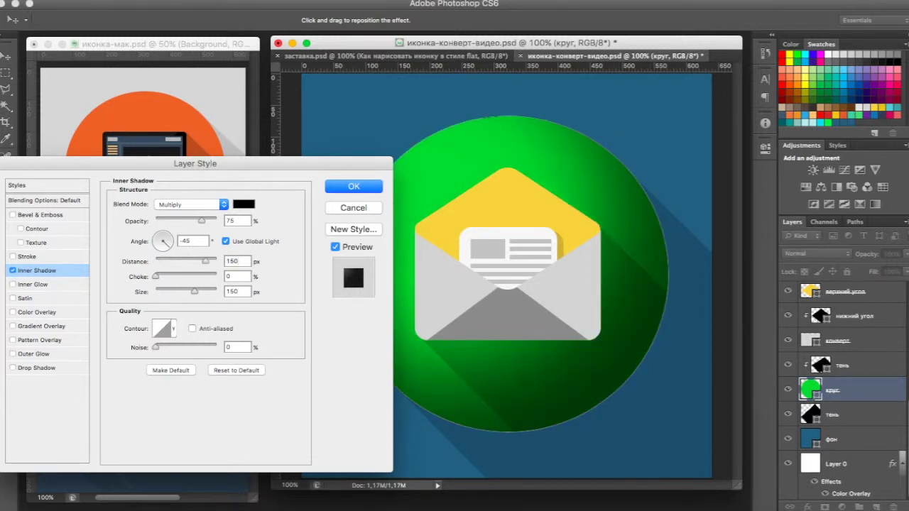
pyautogui.moveTo(217, 169); pyautogui.dragTo(176, 145)
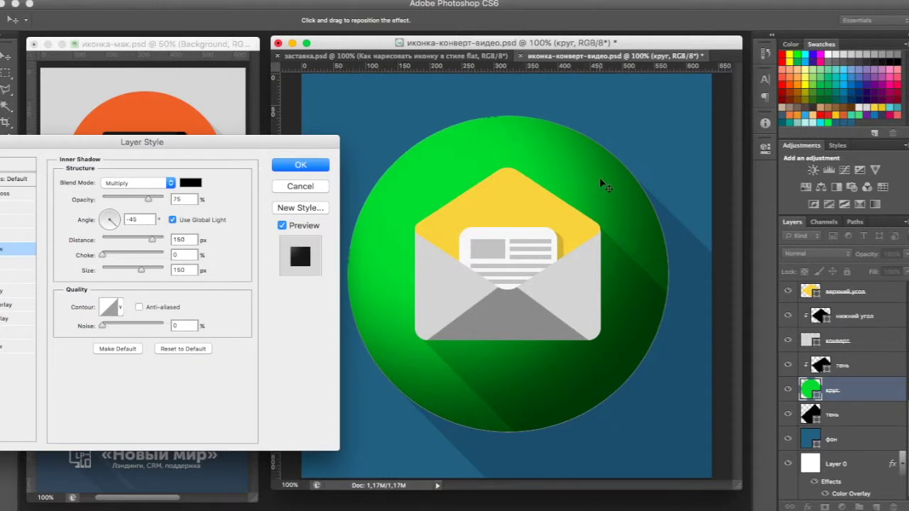
pyautogui.click(145, 199)
pyautogui.write('30')
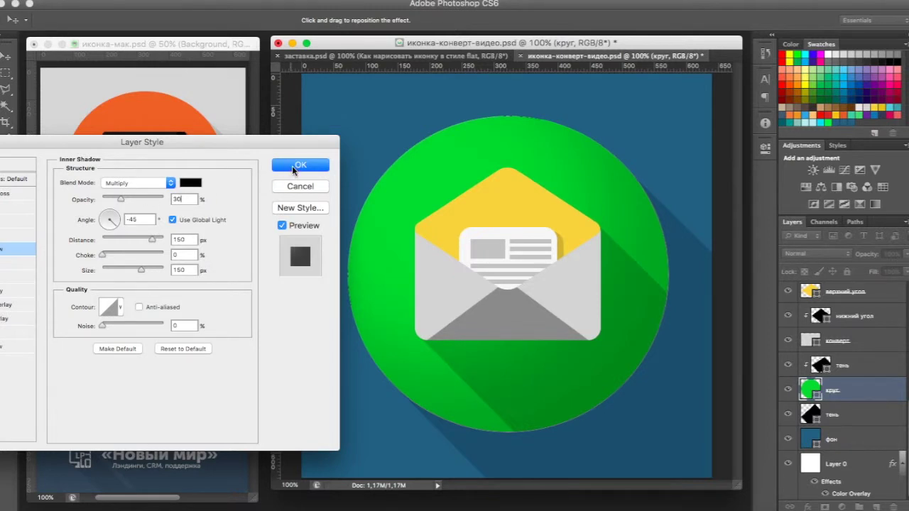
pyautogui.press('Tab')
pyautogui.click(286, 165)
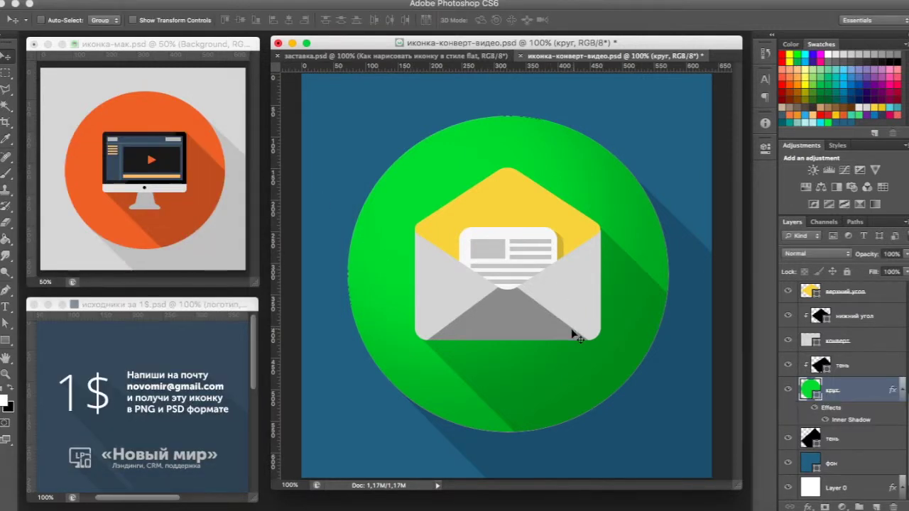
# Give the конверт envelope layer a Foreground to Transparent gradient overlay
pyautogui.rightClick(583, 306)
pyautogui.click(589, 308)
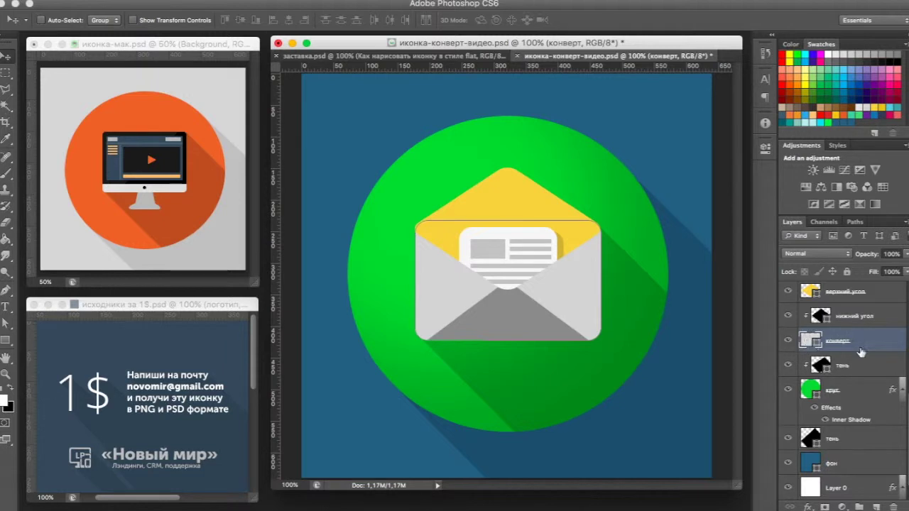
pyautogui.doubleClick(857, 341)
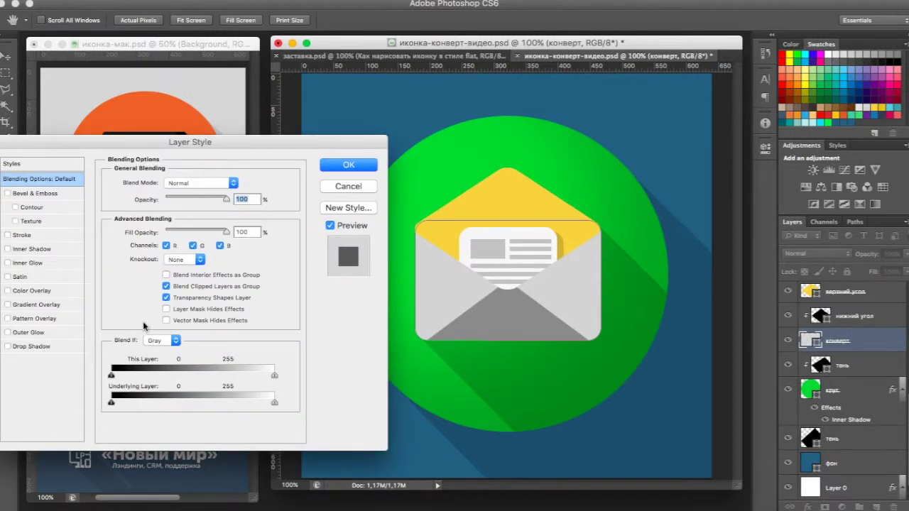
pyautogui.click(8, 305)
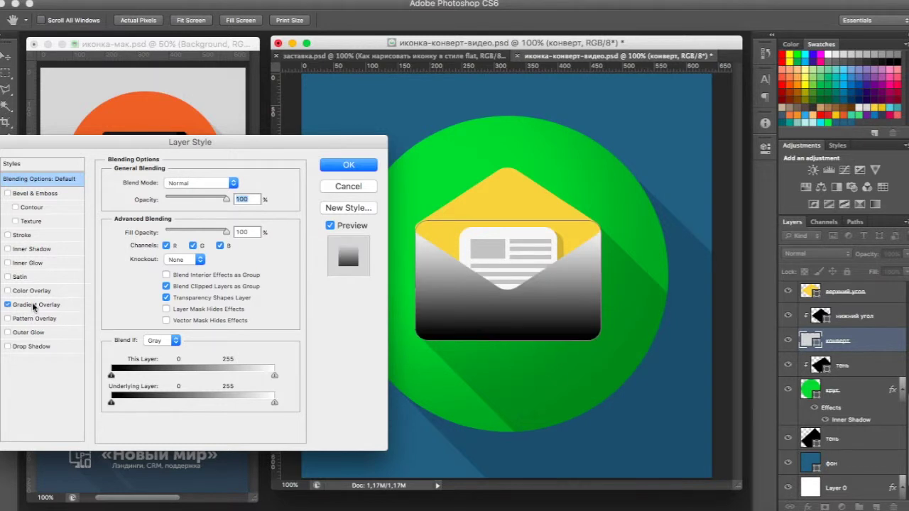
pyautogui.click(34, 305)
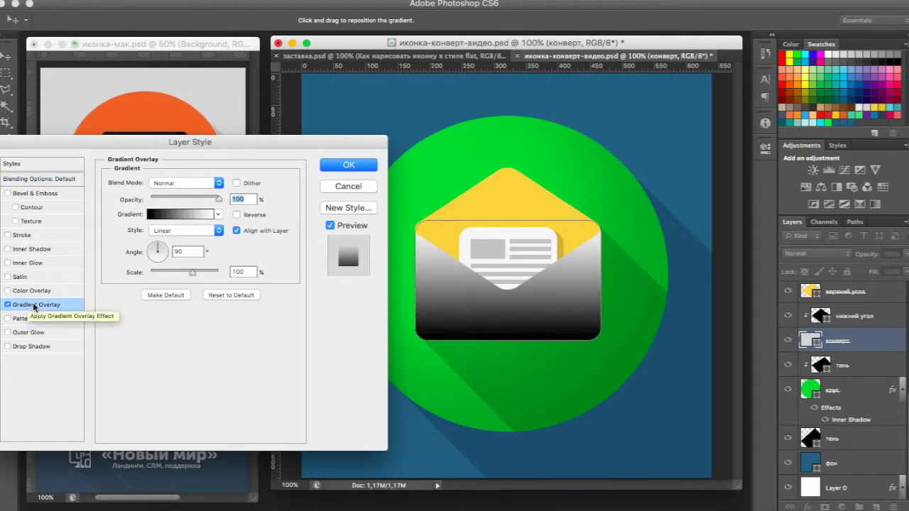
pyautogui.click(172, 217)
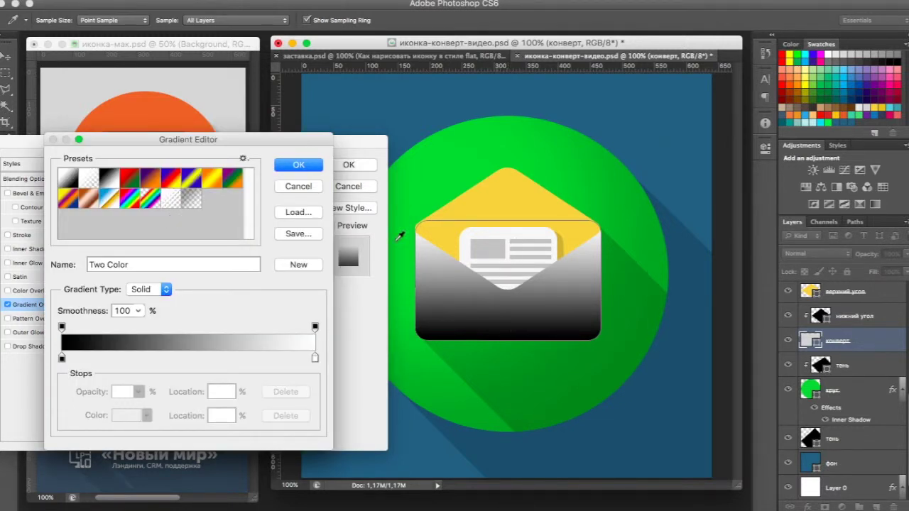
pyautogui.click(89, 182)
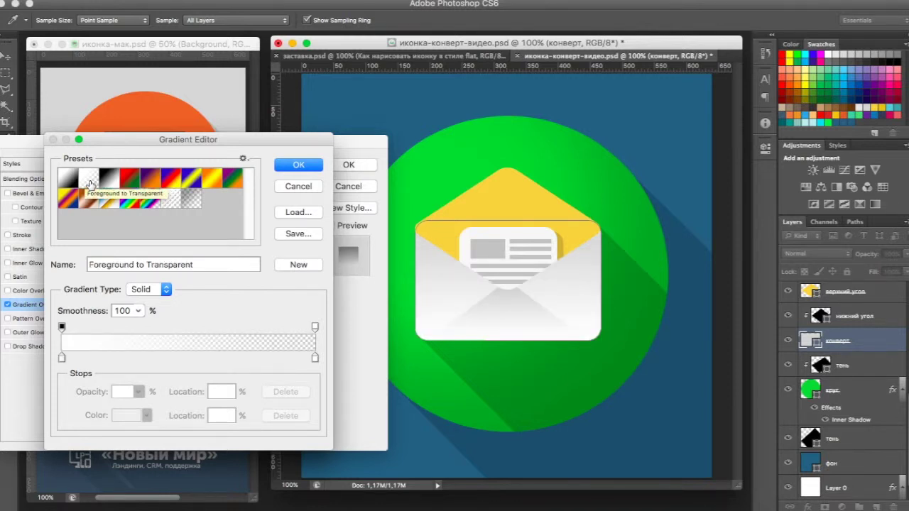
pyautogui.click(299, 165)
# Set the envelope's gradient overlay opacity to 70%
pyautogui.moveTo(300, 154); pyautogui.dragTo(250, 154)
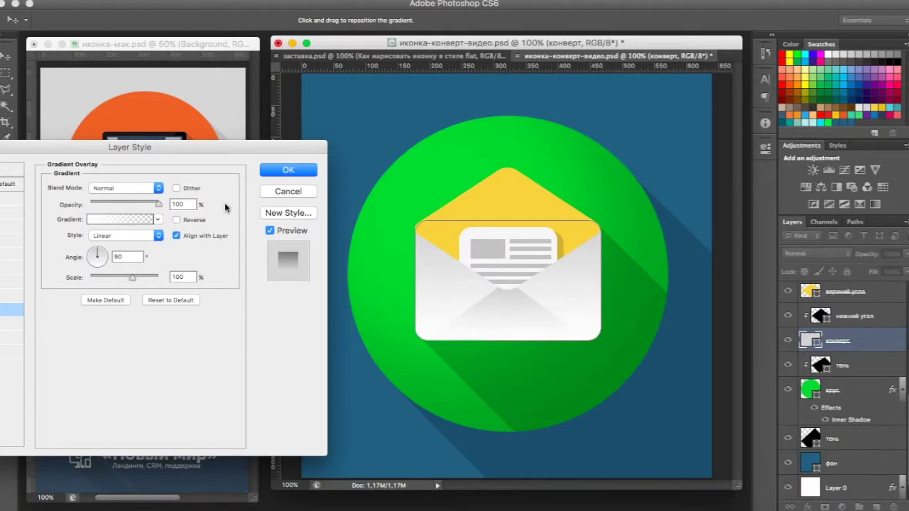
pyautogui.click(181, 204)
pyautogui.write('70')
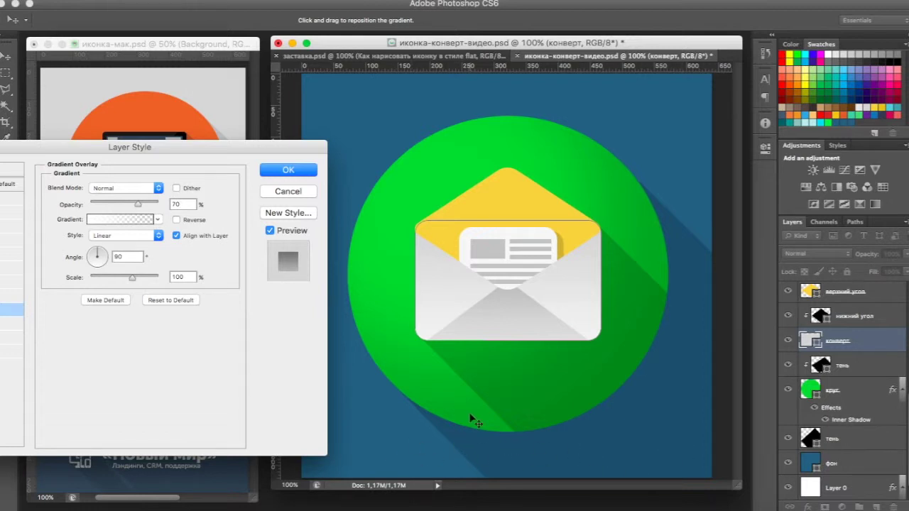
pyautogui.click(96, 219)
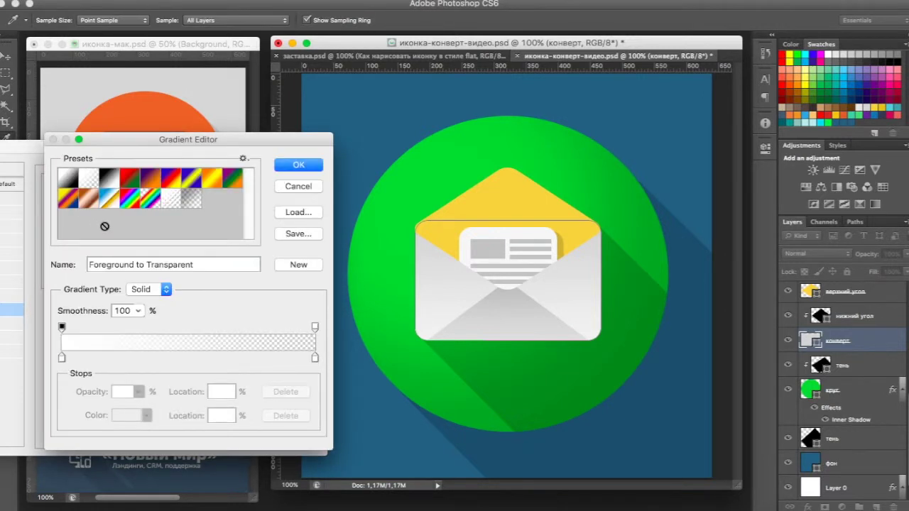
# Make the gradient's start stop bright cyan, apply the overlay, and select Layer 0
pyautogui.click(62, 358)
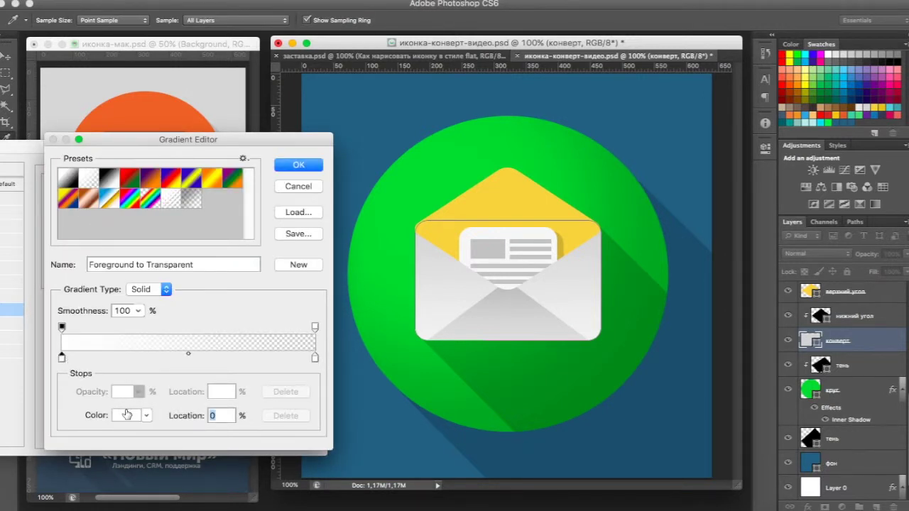
pyautogui.click(127, 416)
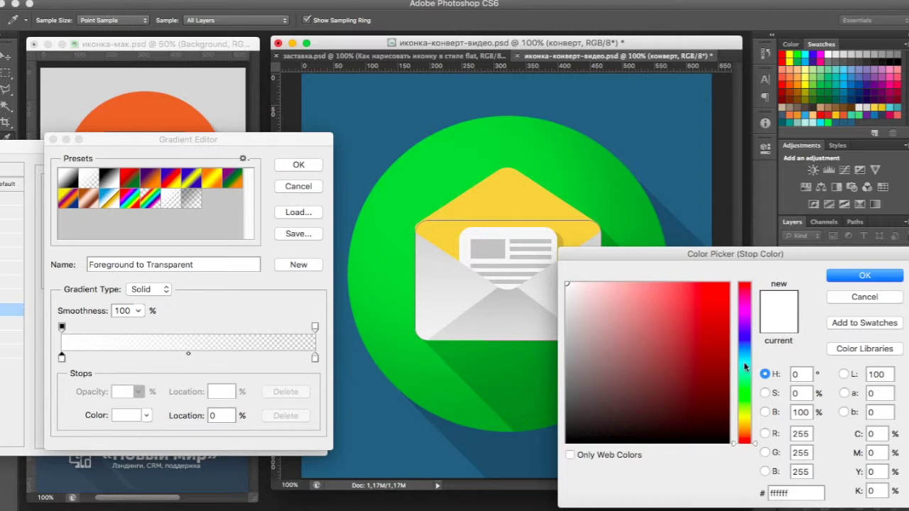
pyautogui.click(745, 364)
pyautogui.click(672, 284)
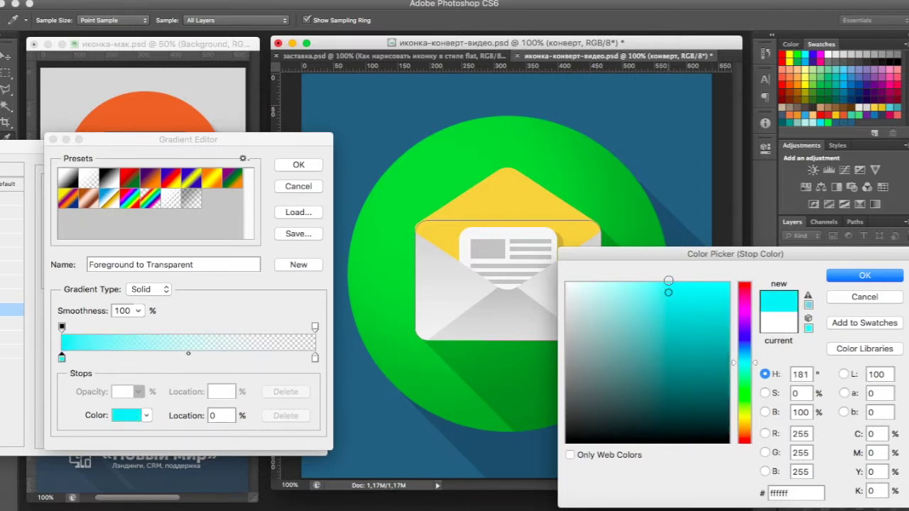
pyautogui.click(866, 275)
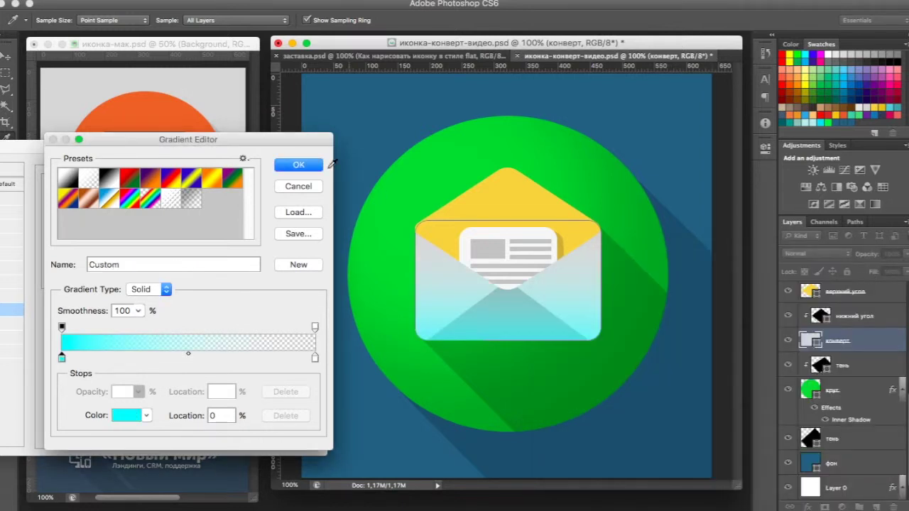
pyautogui.click(310, 167)
pyautogui.click(284, 169)
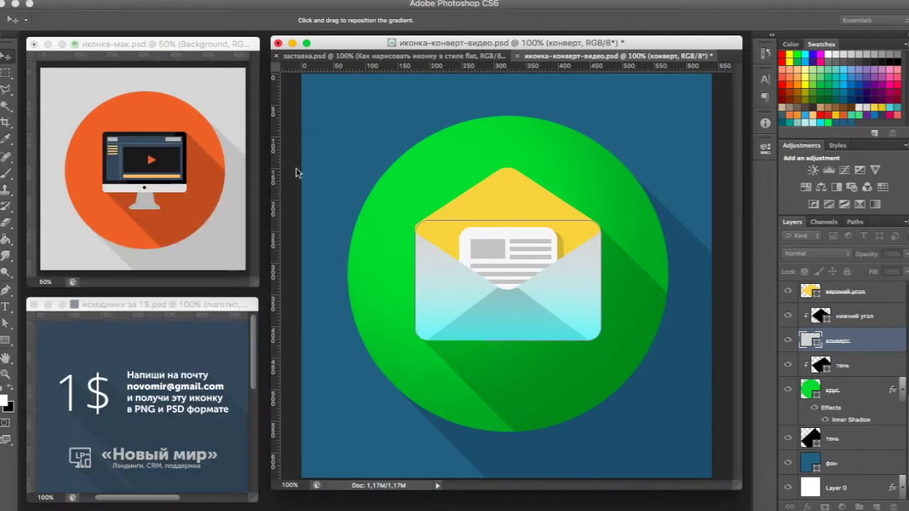
pyautogui.scroll(-2, 842, 463)
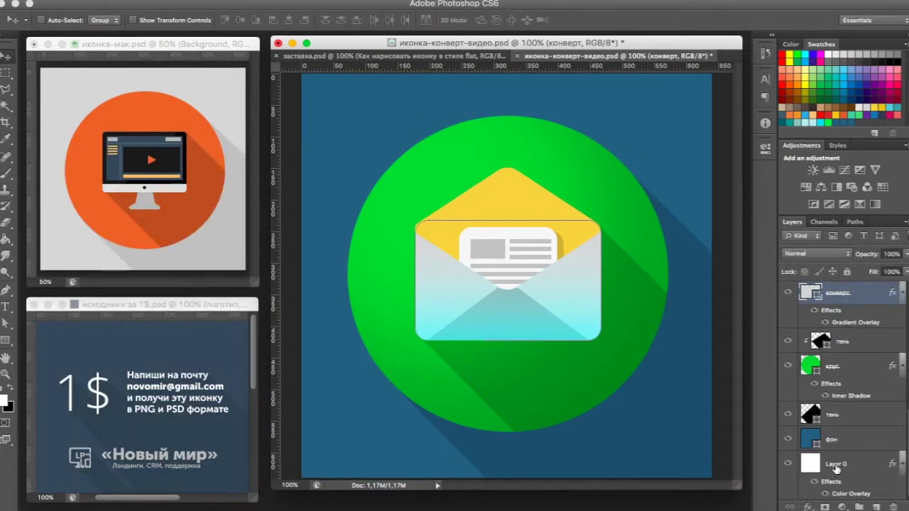
pyautogui.click(836, 467)
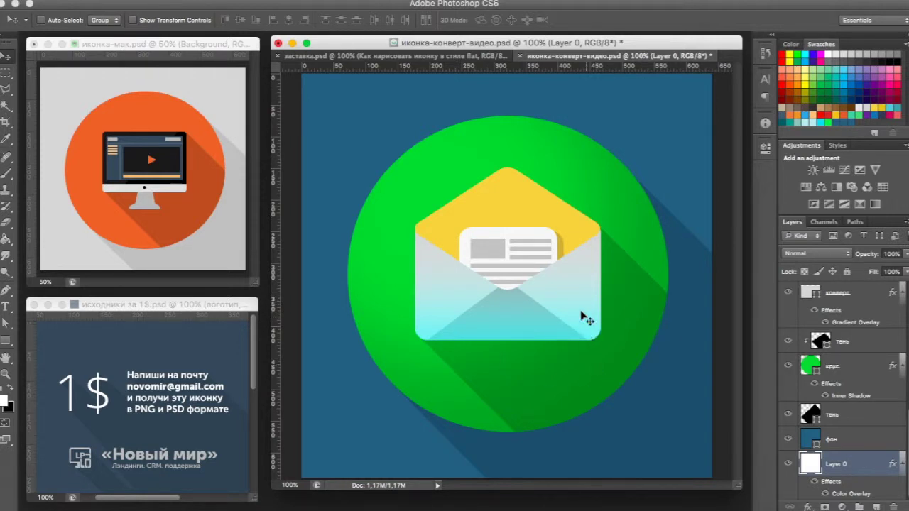
# Add a black-to-transparent gradient overlay to the верхний угол top-flap layer
pyautogui.rightClick(567, 237)
pyautogui.click(570, 239)
pyautogui.write('верхний угол')
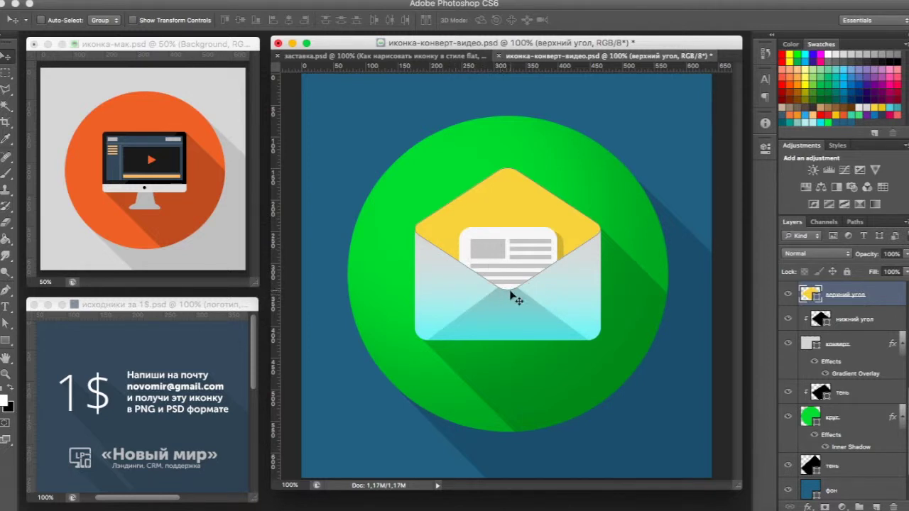
pyautogui.doubleClick(879, 295)
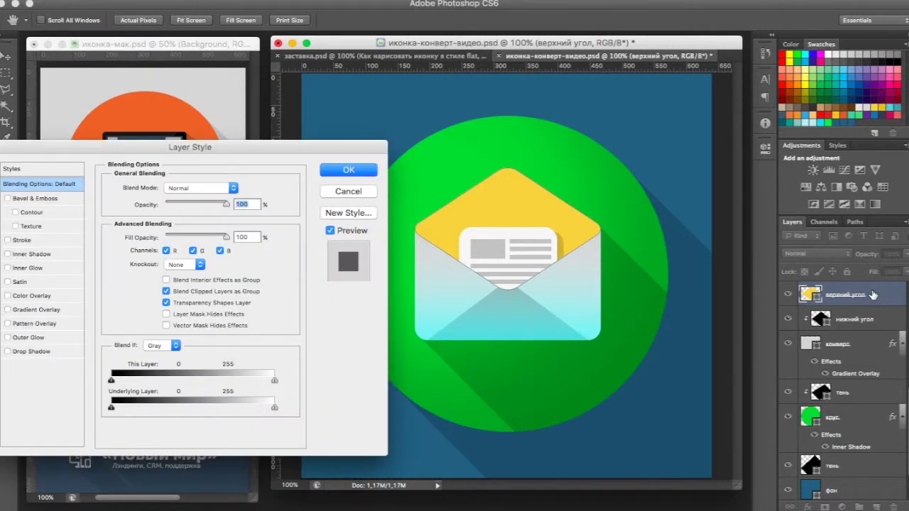
pyautogui.click(46, 310)
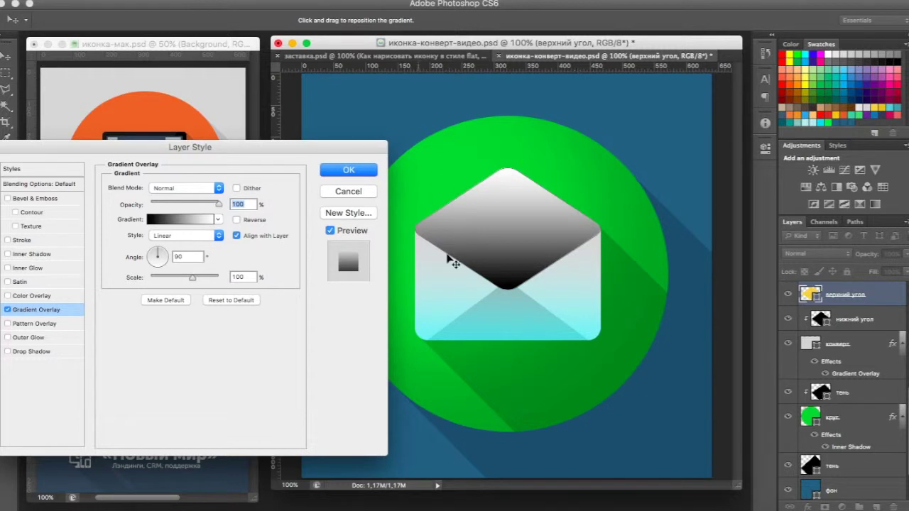
pyautogui.click(183, 226)
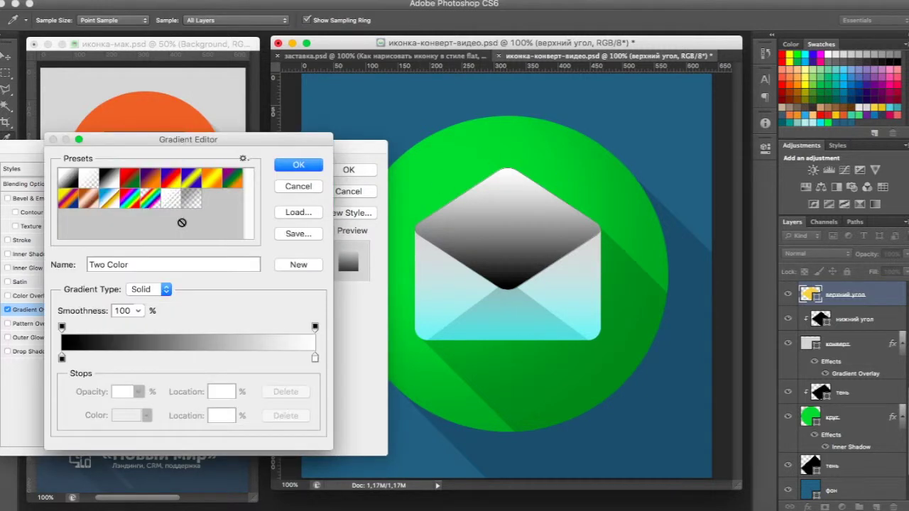
pyautogui.click(92, 184)
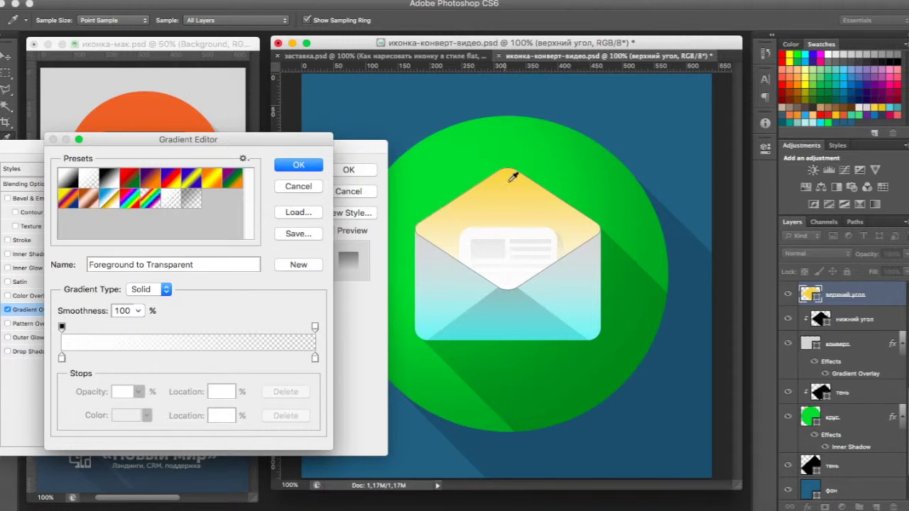
pyautogui.click(62, 359)
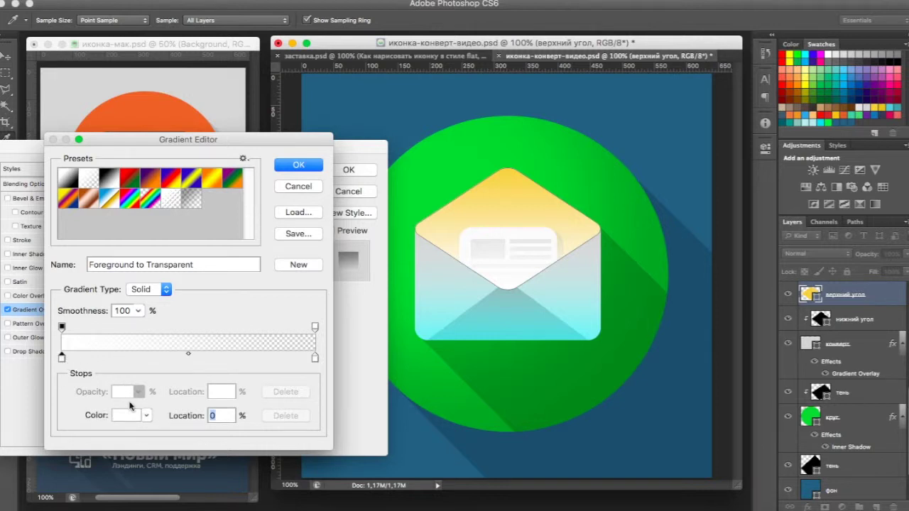
pyautogui.click(134, 421)
pyautogui.moveTo(648, 408); pyautogui.dragTo(535, 458)
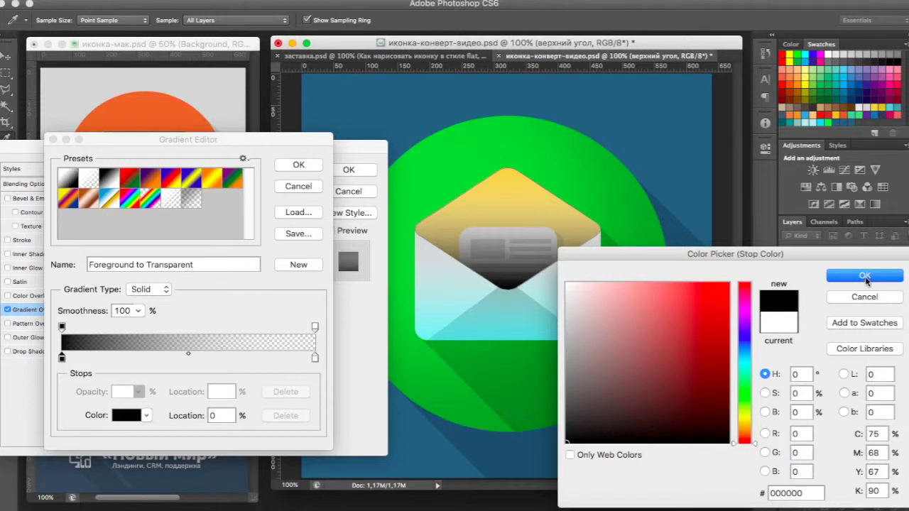
pyautogui.click(866, 275)
pyautogui.click(294, 165)
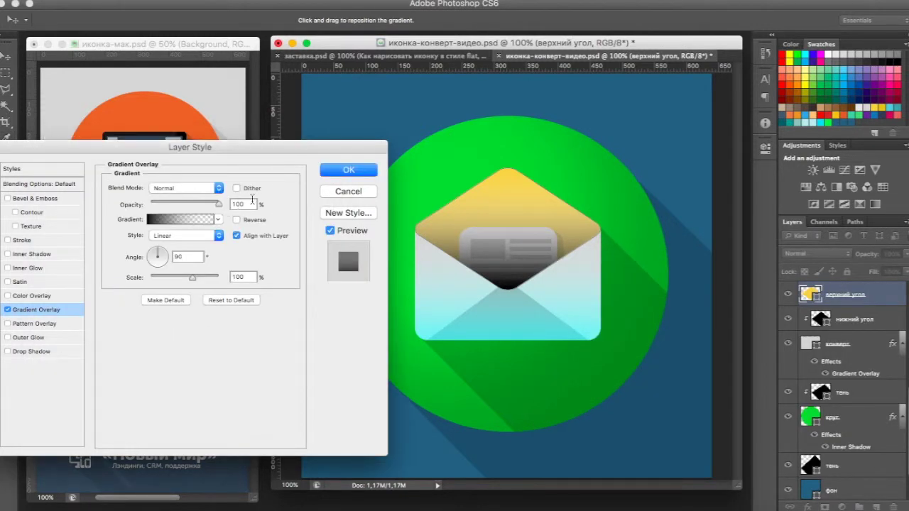
# Set the flap overlay opacity to 25%, apply it, and select Layer 0
pyautogui.write('20')
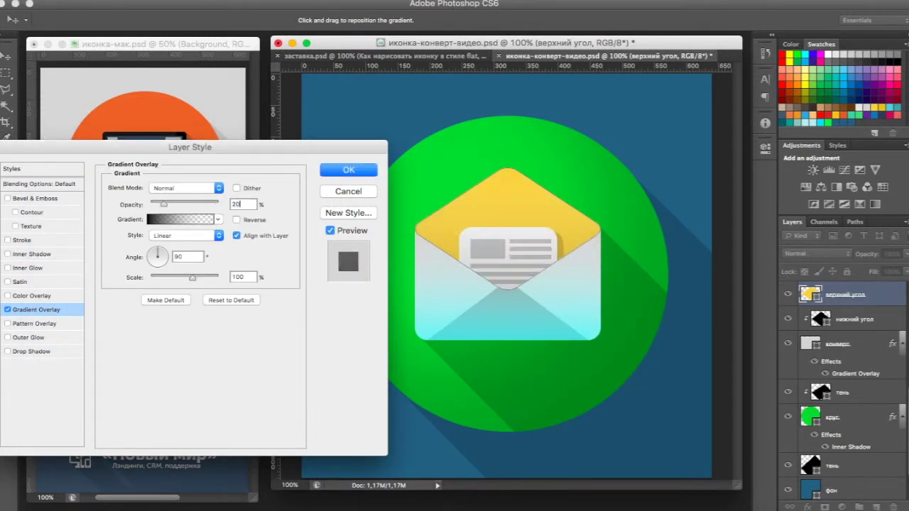
pyautogui.doubleClick(244, 204)
pyautogui.write('30')
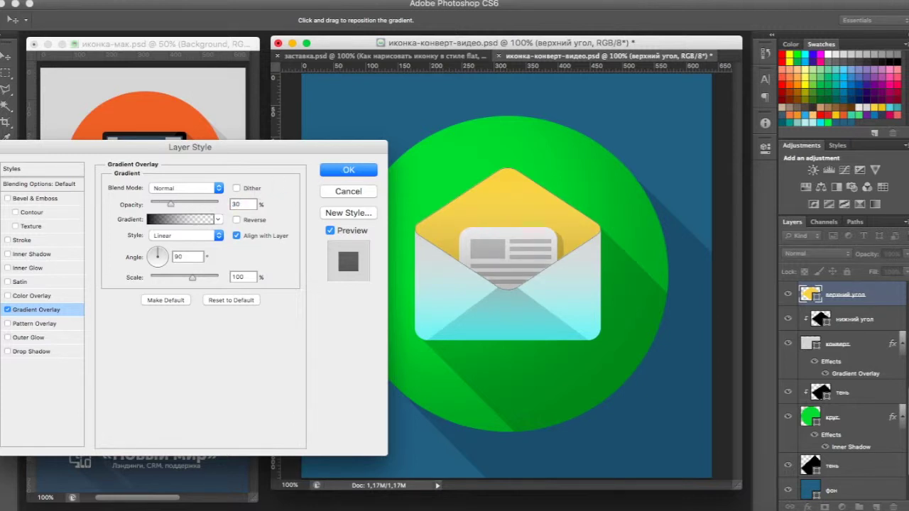
pyautogui.doubleClick(241, 204)
pyautogui.write('25')
pyautogui.click(352, 170)
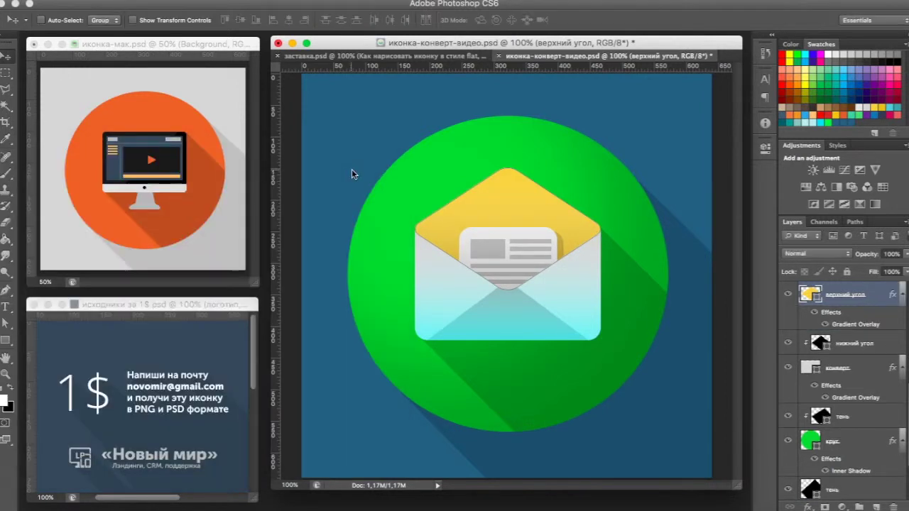
pyautogui.scroll(-3, 893, 482)
pyautogui.click(830, 471)
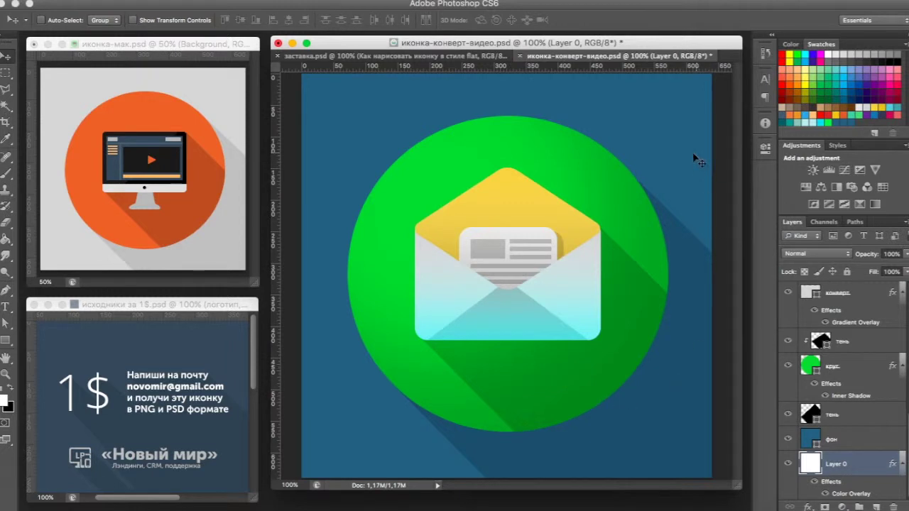
# Select the upper тень shadow layer and add a gradient overlay
pyautogui.rightClick(517, 382)
pyautogui.click(531, 378)
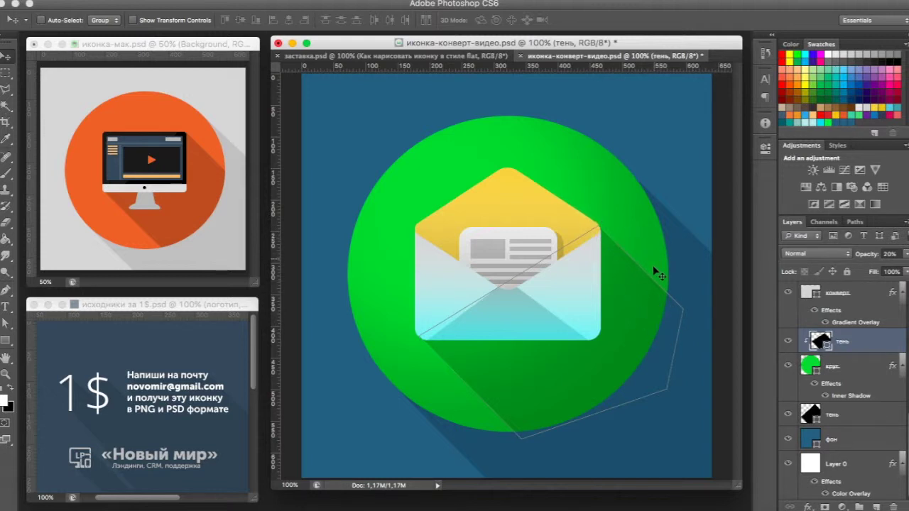
pyautogui.doubleClick(869, 344)
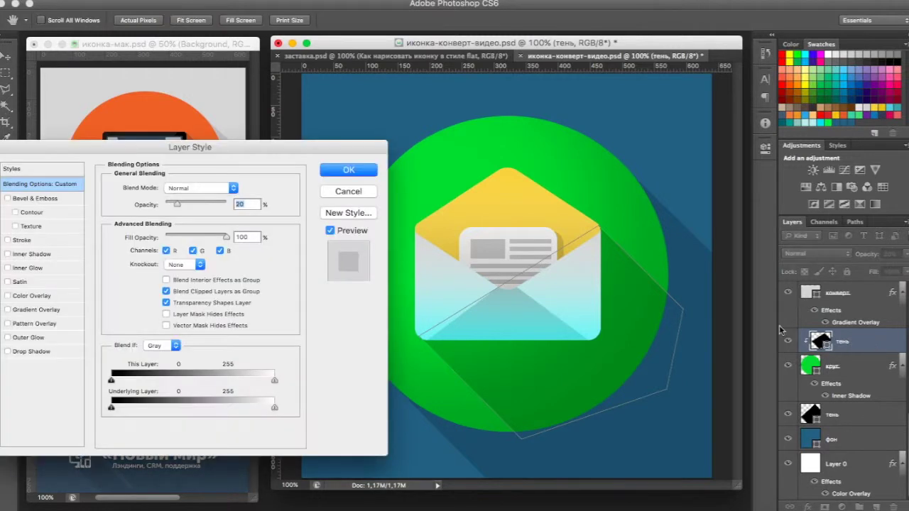
pyautogui.click(36, 311)
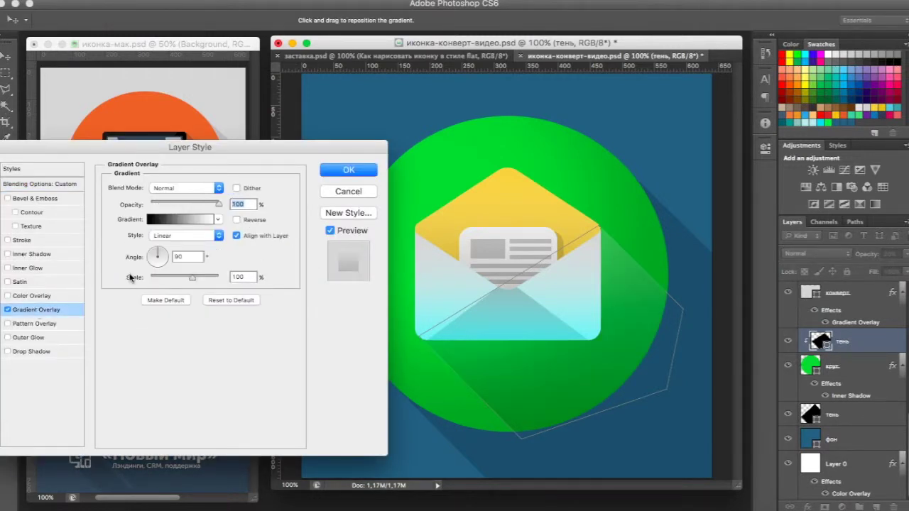
pyautogui.click(169, 221)
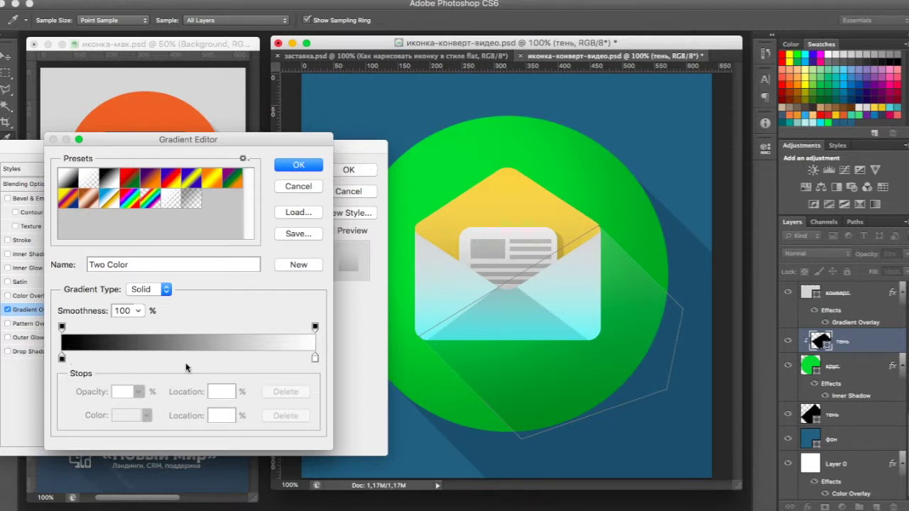
# Make the gradient's end stop the circle's green, moved inward to about 60%
pyautogui.click(317, 358)
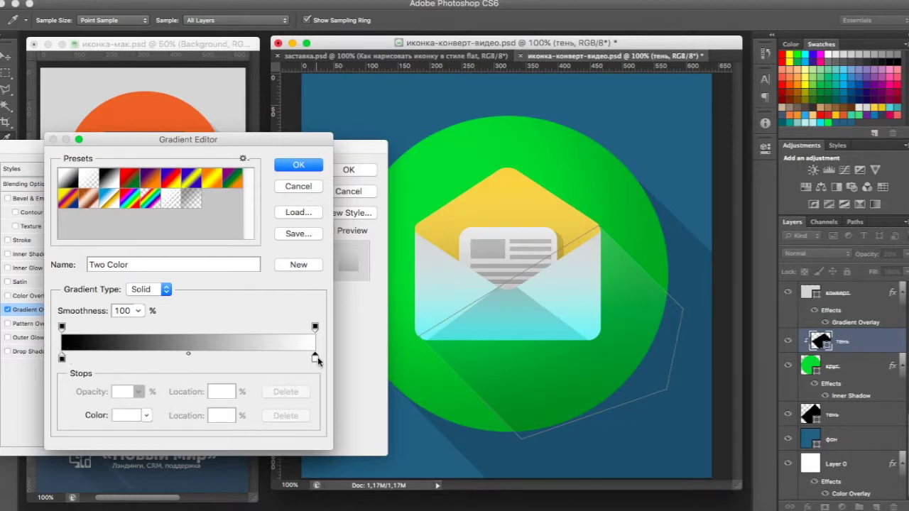
pyautogui.click(489, 418)
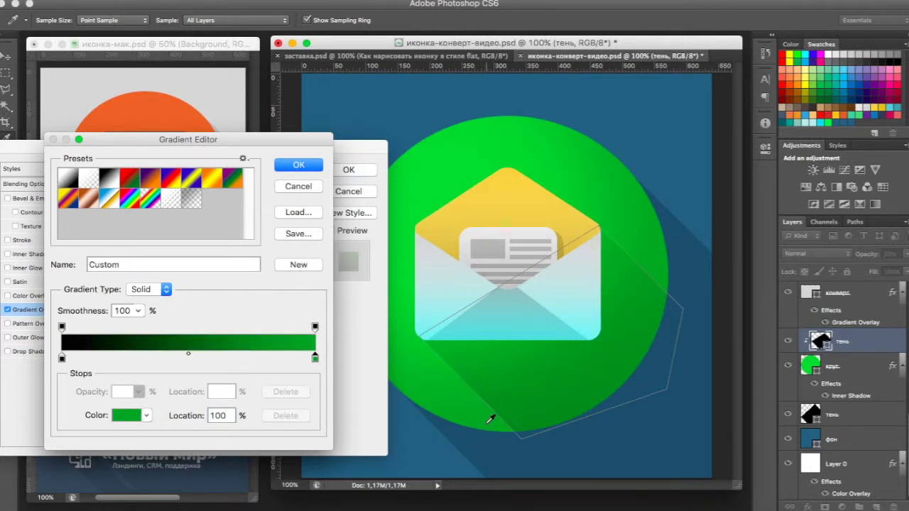
pyautogui.moveTo(315, 360); pyautogui.dragTo(241, 354)
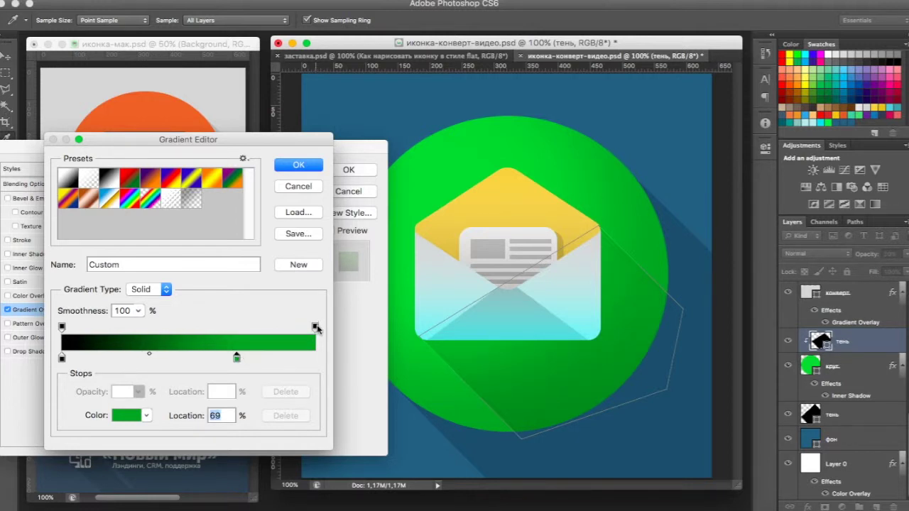
pyautogui.moveTo(317, 328); pyautogui.dragTo(237, 329)
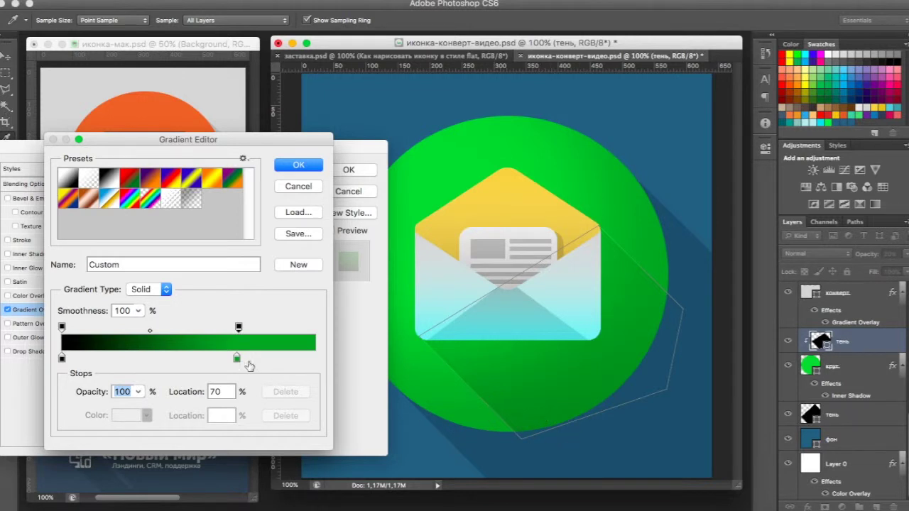
pyautogui.moveTo(237, 358); pyautogui.dragTo(211, 358)
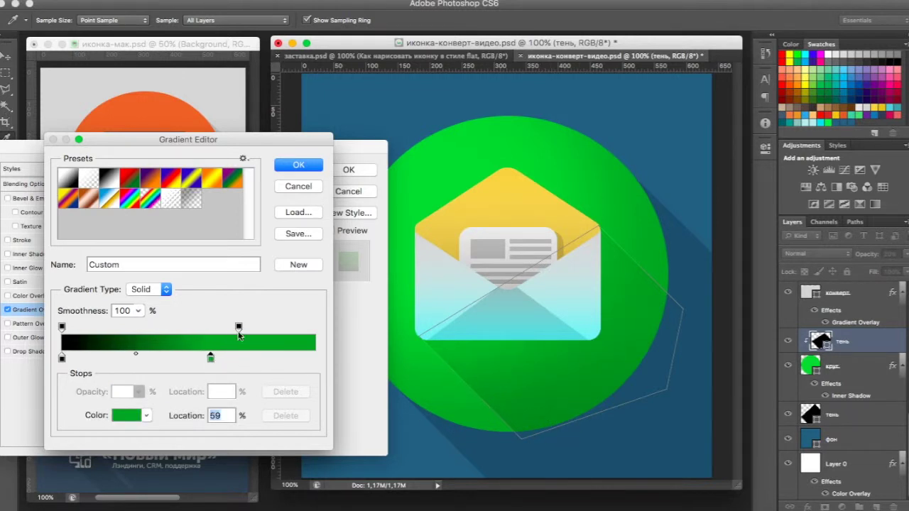
pyautogui.moveTo(238, 327); pyautogui.dragTo(214, 327)
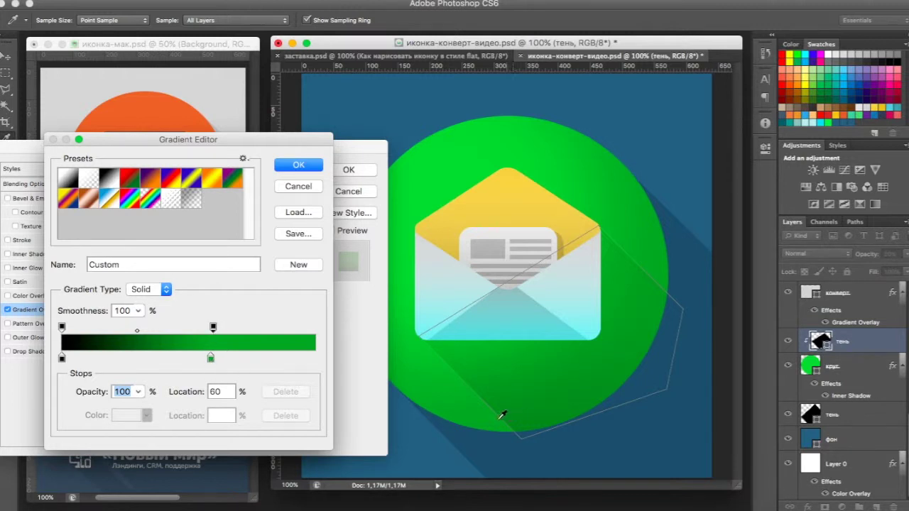
pyautogui.write('46')
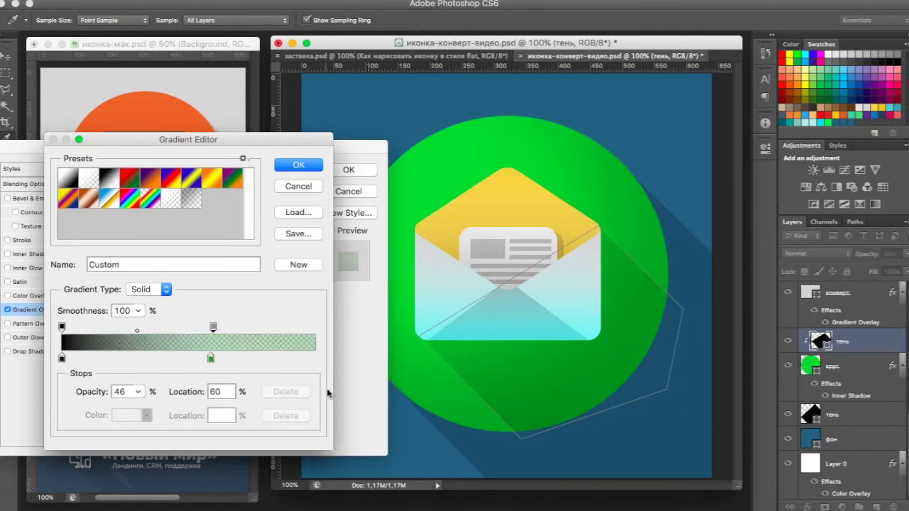
pyautogui.moveTo(215, 324); pyautogui.dragTo(209, 328)
pyautogui.click(138, 391)
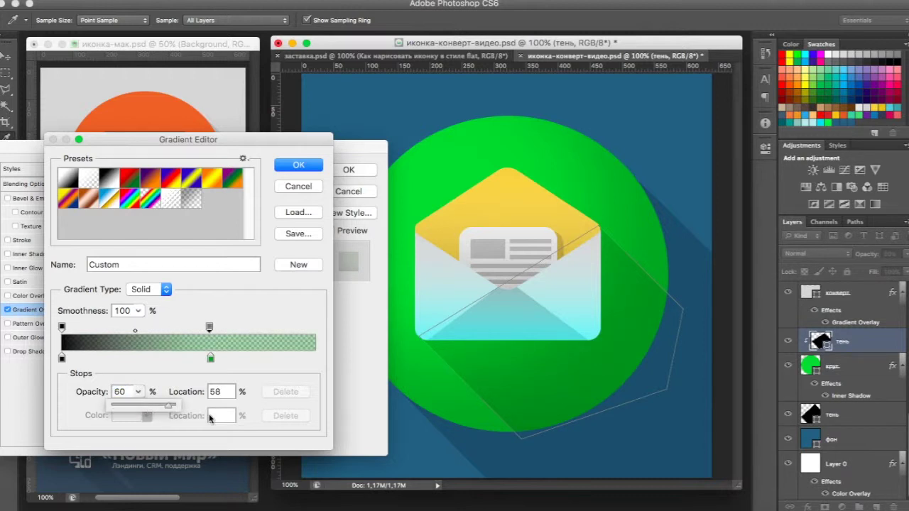
pyautogui.moveTo(142, 405); pyautogui.dragTo(175, 406)
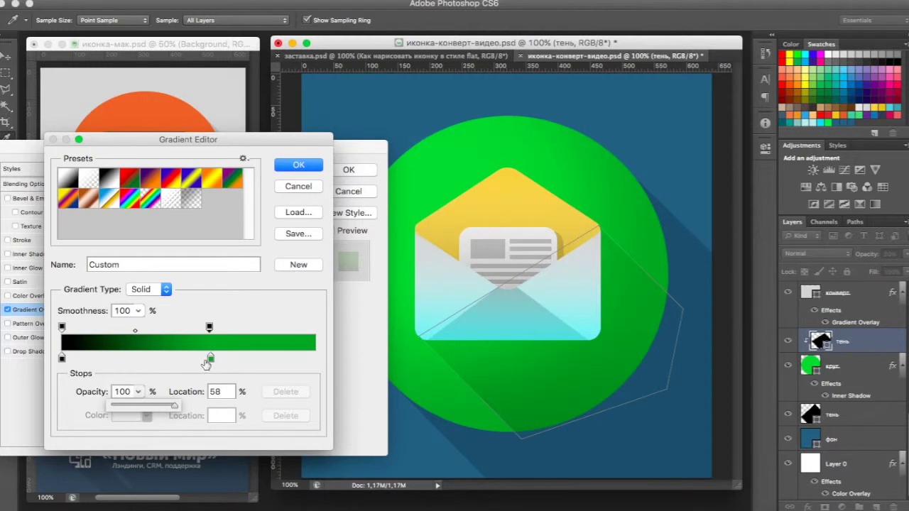
pyautogui.moveTo(213, 359)
pyautogui.mouseDown()
pyautogui.moveTo(197, 359)
pyautogui.moveTo(212, 360)
pyautogui.mouseUp()
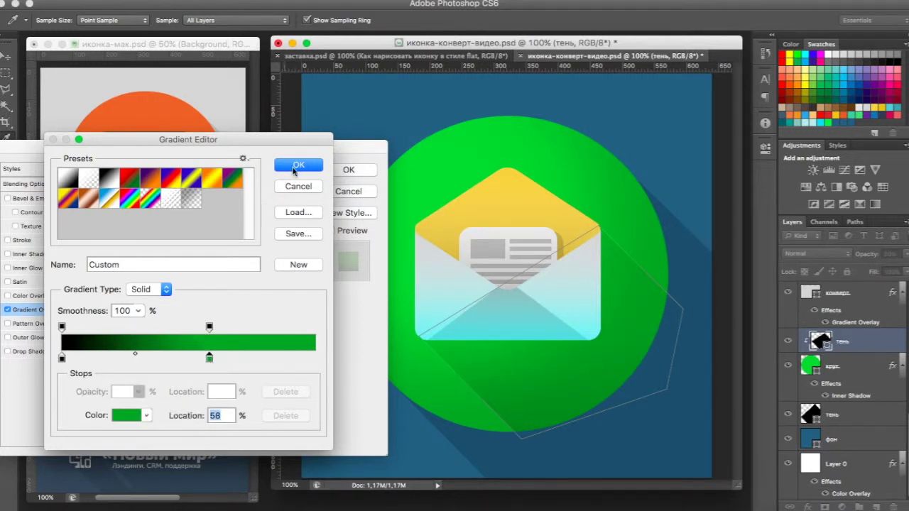
# Accept the black-to-green gradient, set the overlay angle to -45°, and apply
pyautogui.click(295, 171)
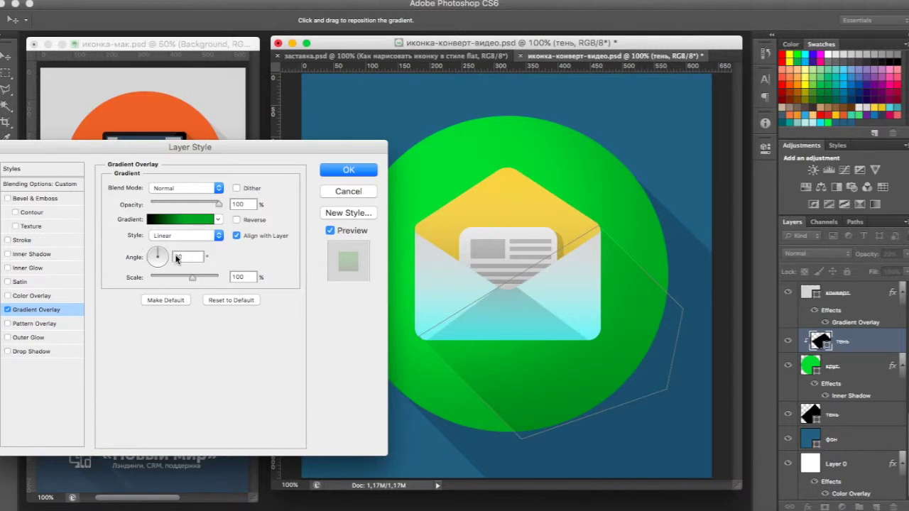
pyautogui.press('Tab')
pyautogui.write('-45')
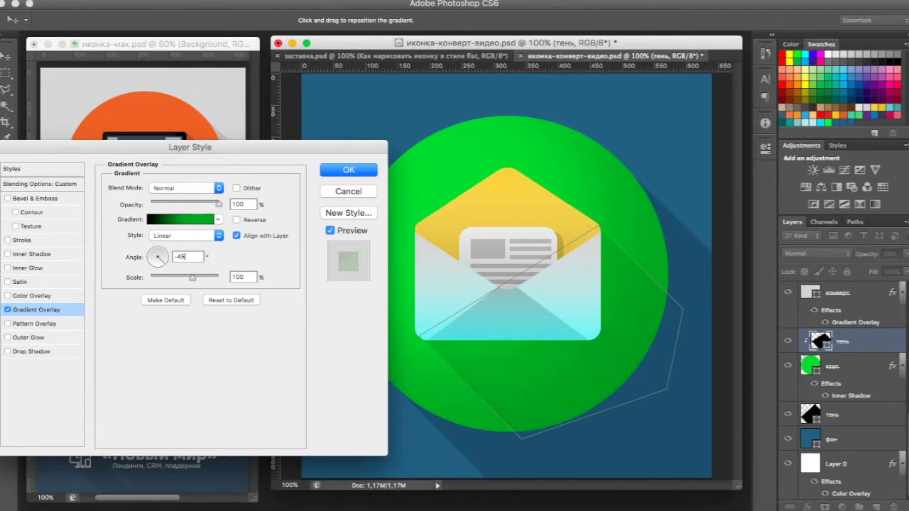
pyautogui.click(352, 170)
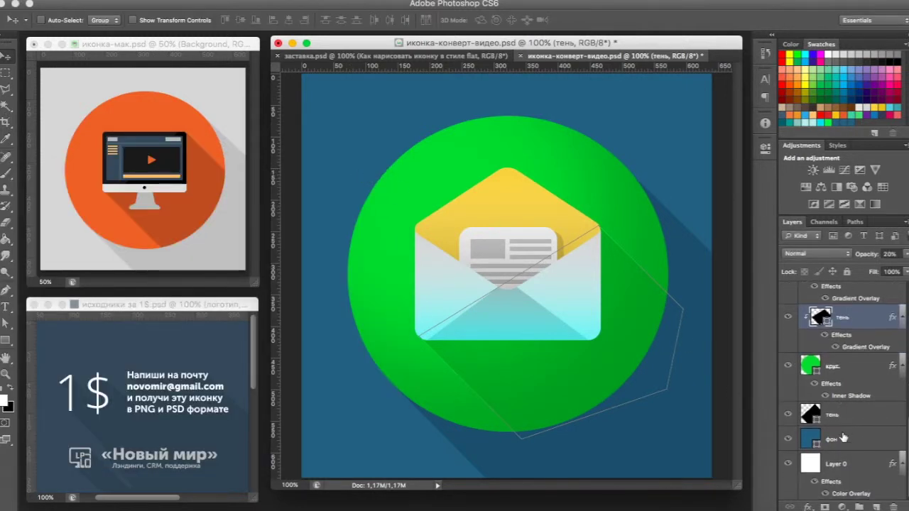
# Pull the upper shadow's green colour and opacity stops left to about 40%
pyautogui.click(835, 466)
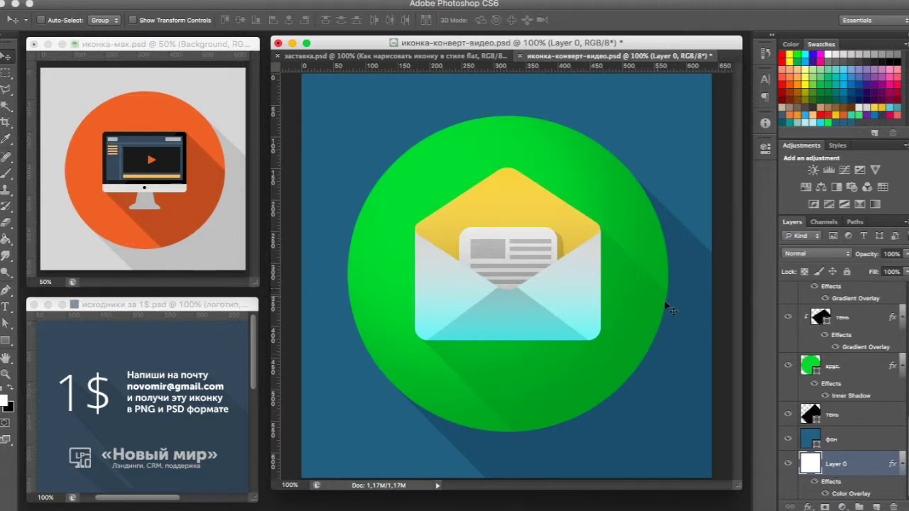
pyautogui.scroll(1, 851, 398)
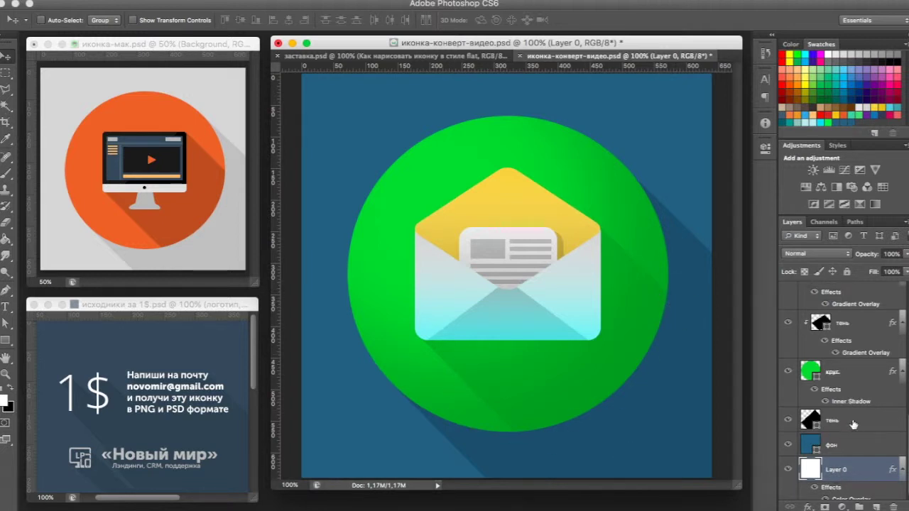
pyautogui.doubleClick(859, 324)
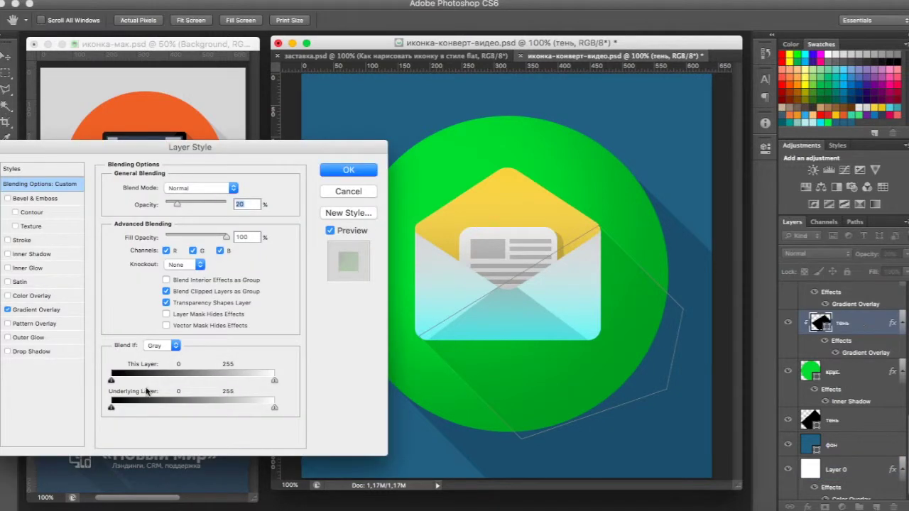
pyautogui.click(30, 313)
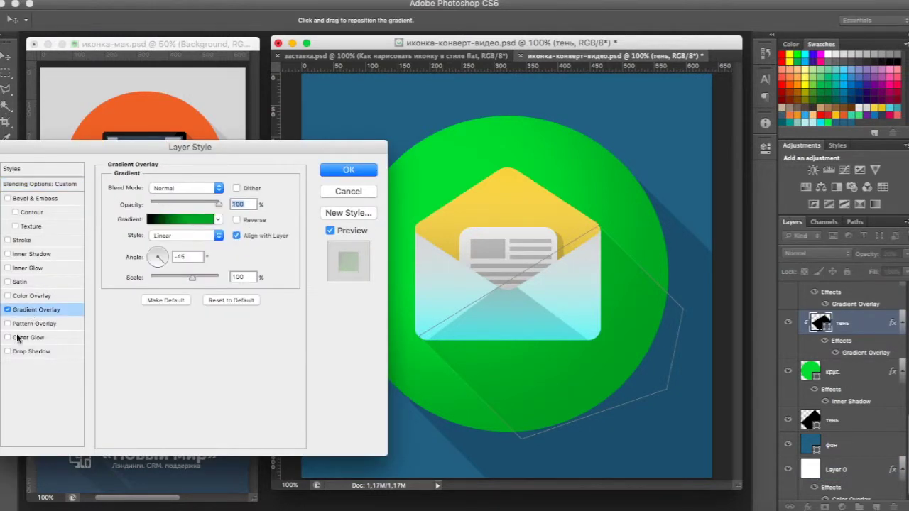
pyautogui.click(206, 222)
pyautogui.moveTo(210, 359); pyautogui.dragTo(178, 359)
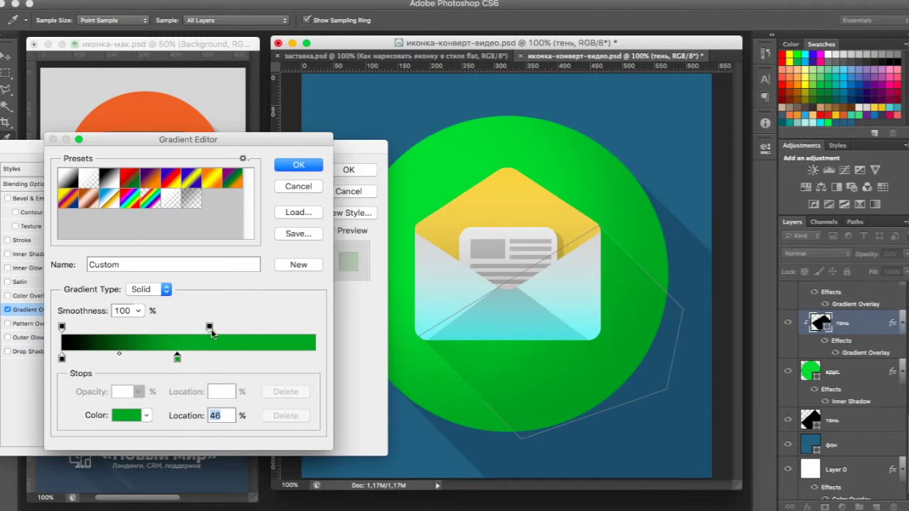
pyautogui.moveTo(210, 327); pyautogui.dragTo(180, 327)
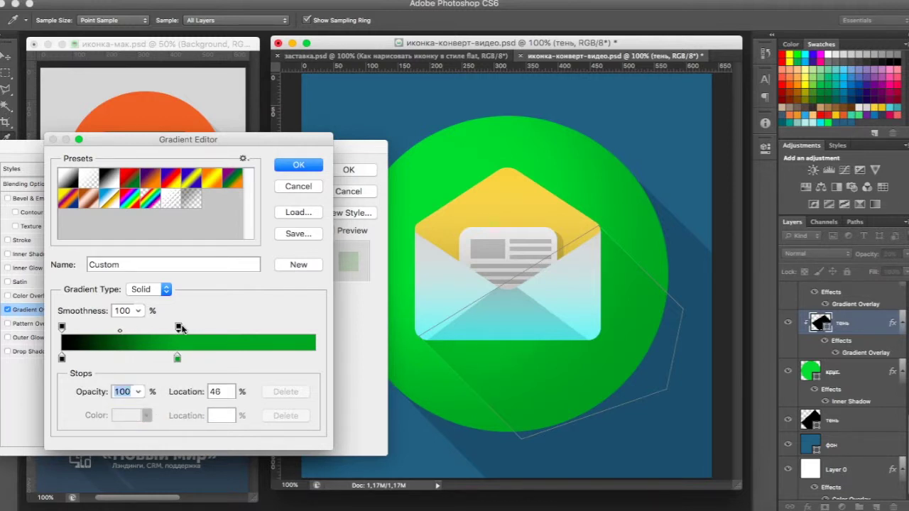
pyautogui.moveTo(179, 358)
pyautogui.mouseDown()
pyautogui.moveTo(168, 358)
pyautogui.moveTo(170, 330)
pyautogui.mouseUp()
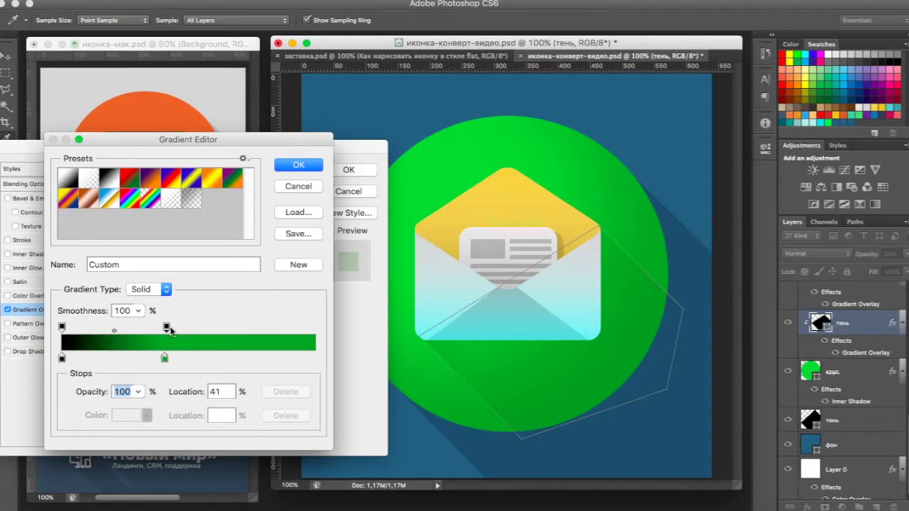
pyautogui.click(310, 171)
pyautogui.click(328, 172)
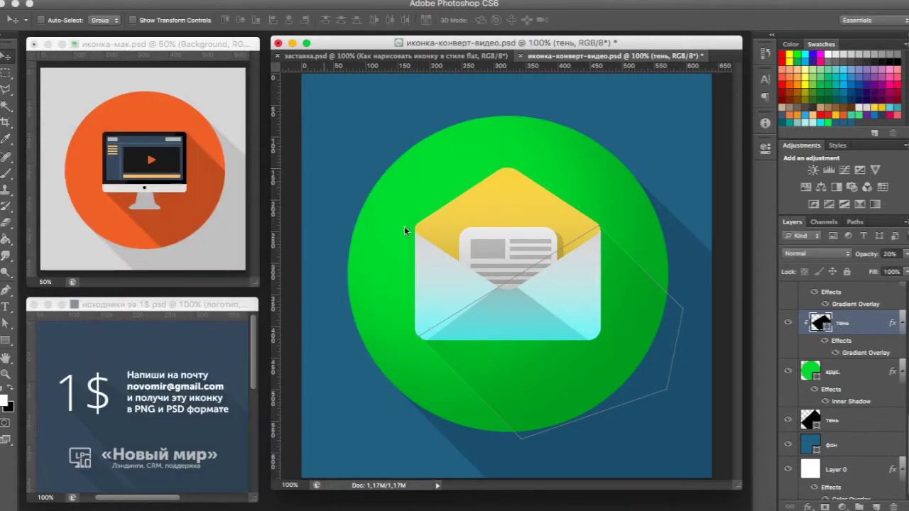
# Select the lower тень shadow layer and add a gradient overlay
pyautogui.click(844, 467)
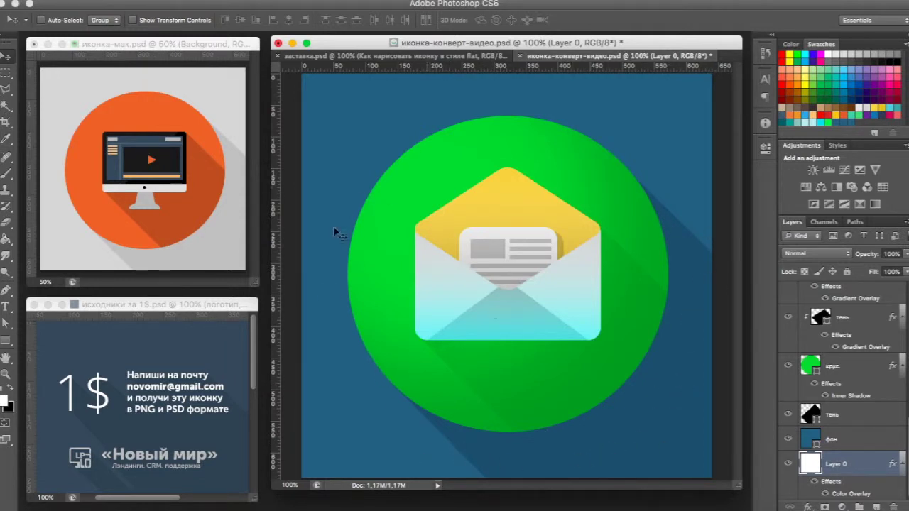
pyautogui.rightClick(677, 412)
pyautogui.click(693, 418)
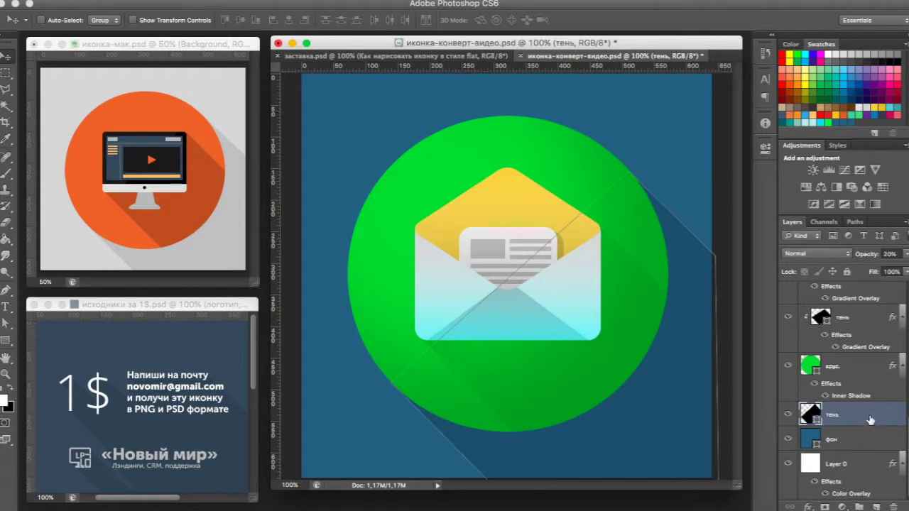
pyautogui.doubleClick(873, 418)
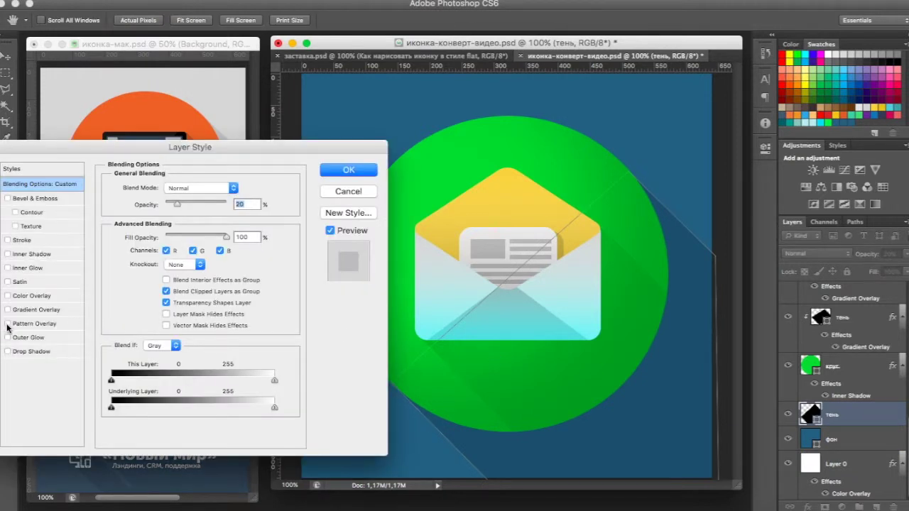
pyautogui.click(35, 308)
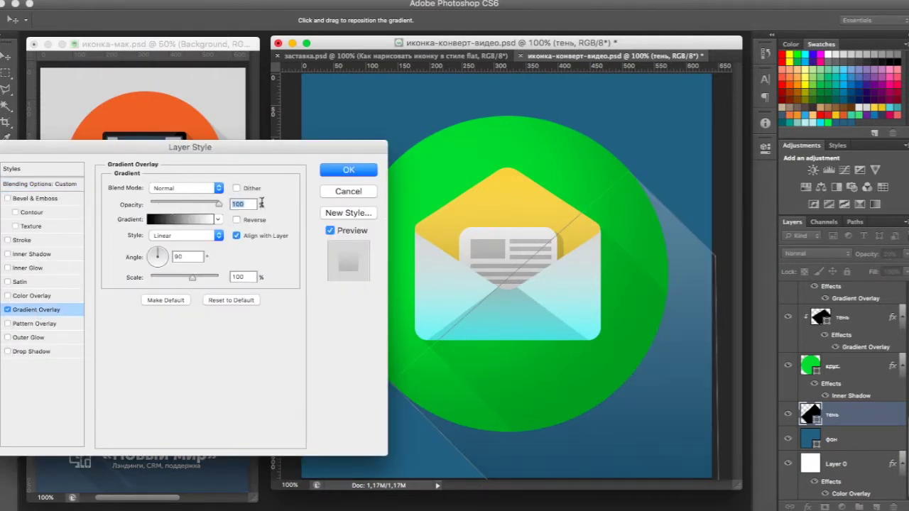
pyautogui.click(187, 220)
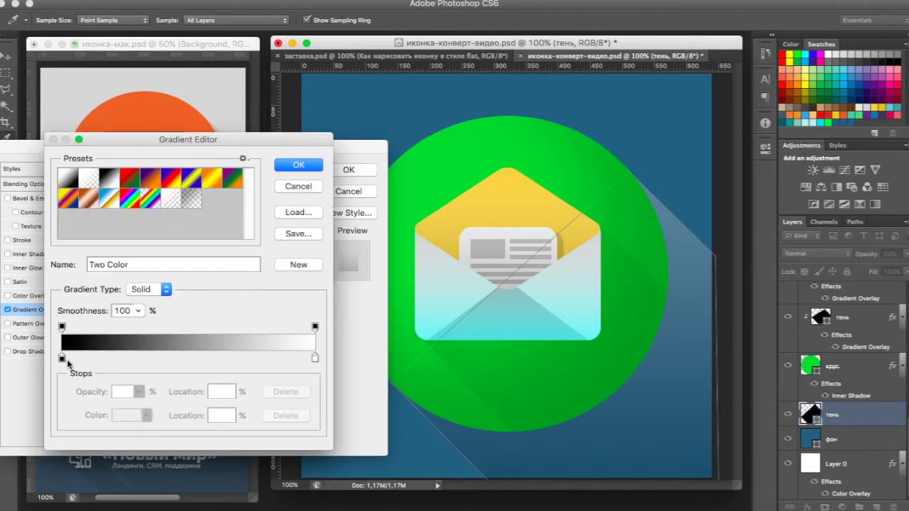
# Make the gradient black to sampled dark blue, with blue stops at about 50%
pyautogui.click(62, 359)
pyautogui.click(314, 359)
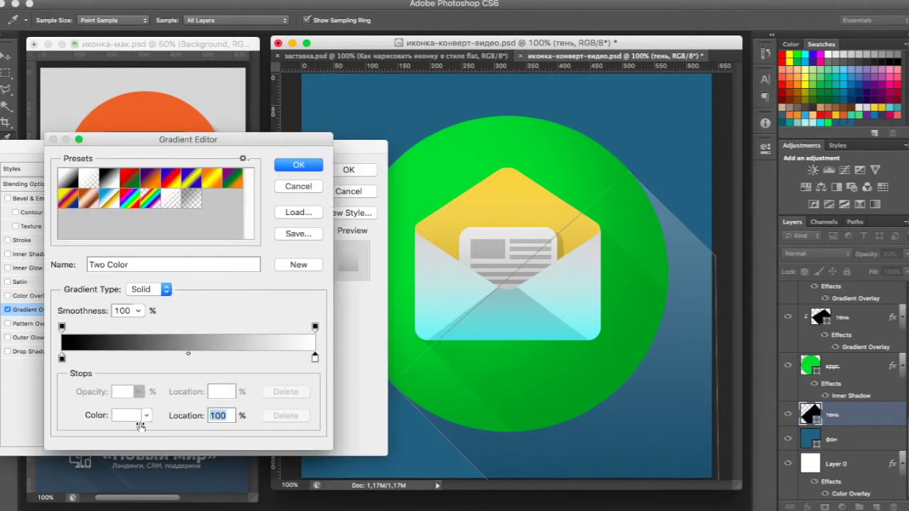
pyautogui.click(127, 416)
pyautogui.click(438, 456)
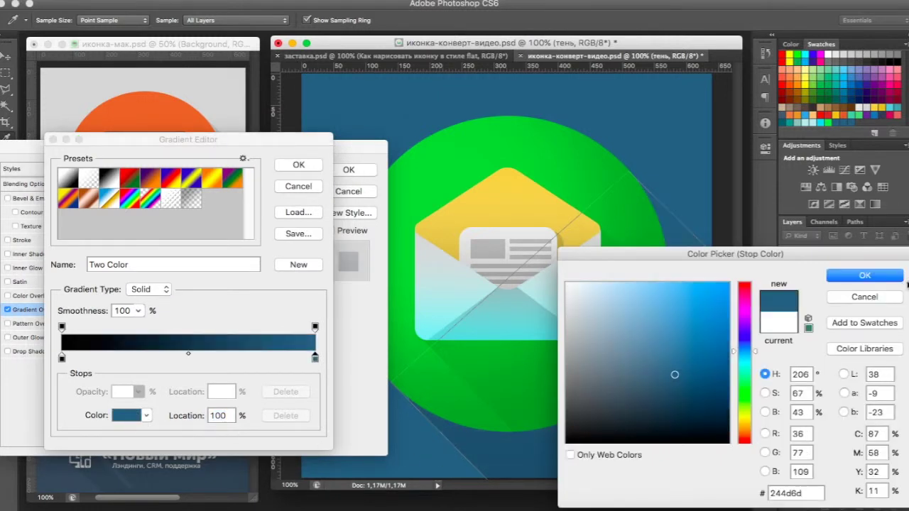
pyautogui.click(884, 279)
pyautogui.moveTo(315, 358); pyautogui.dragTo(189, 359)
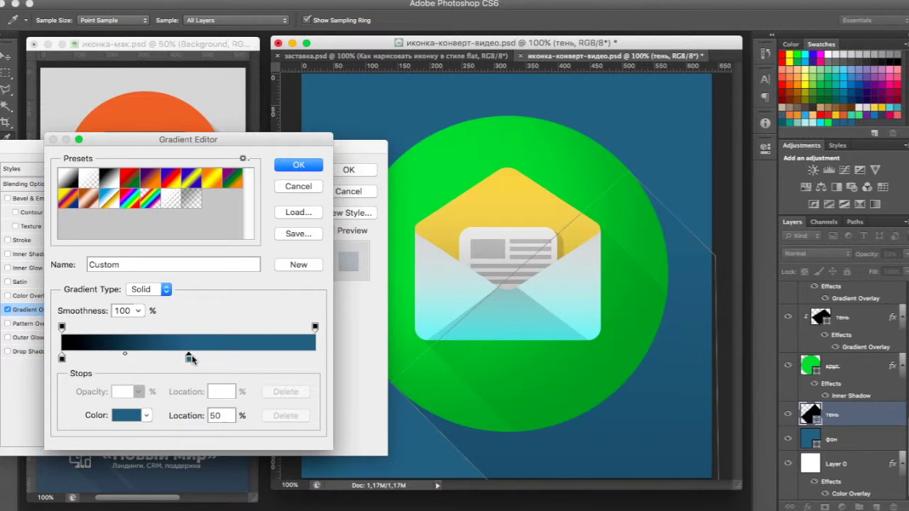
pyautogui.click(315, 328)
pyautogui.moveTo(316, 327); pyautogui.dragTo(193, 338)
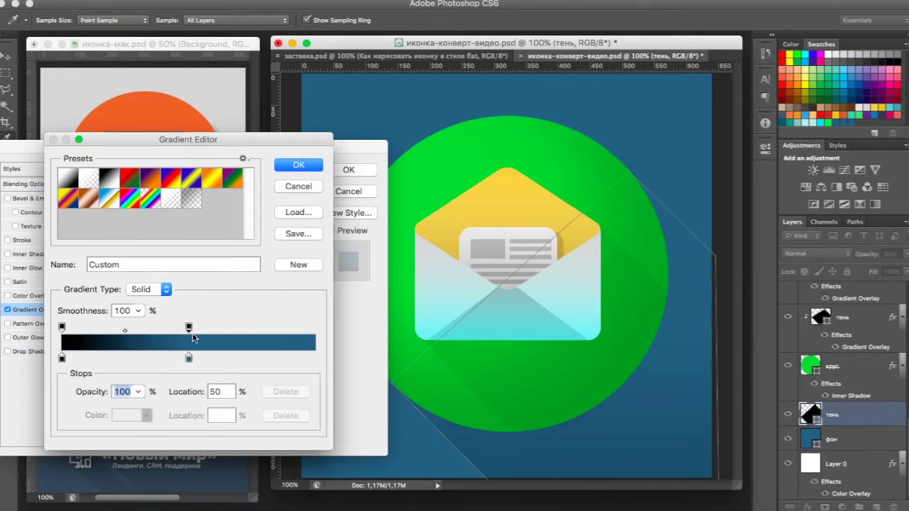
pyautogui.click(296, 166)
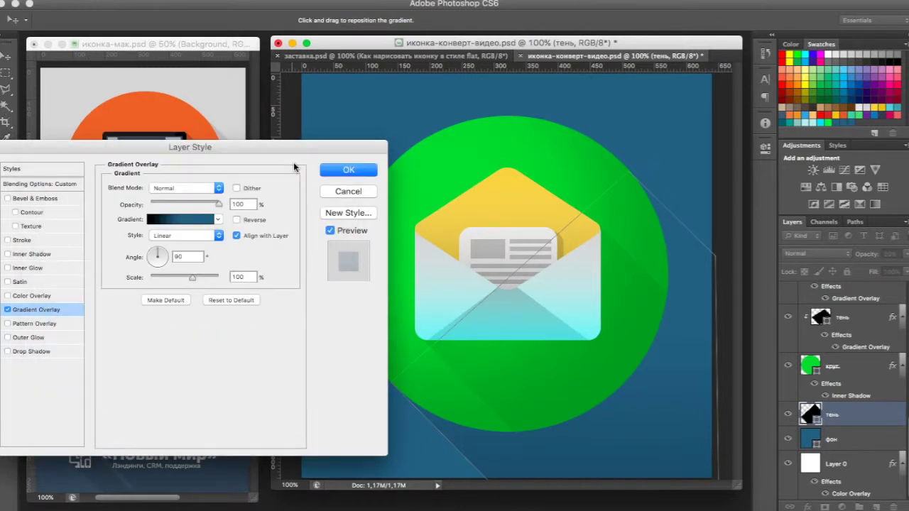
# Set the lower shadow overlay angle to -45° and apply it
pyautogui.moveTo(189, 256); pyautogui.dragTo(129, 245)
pyautogui.write('-45')
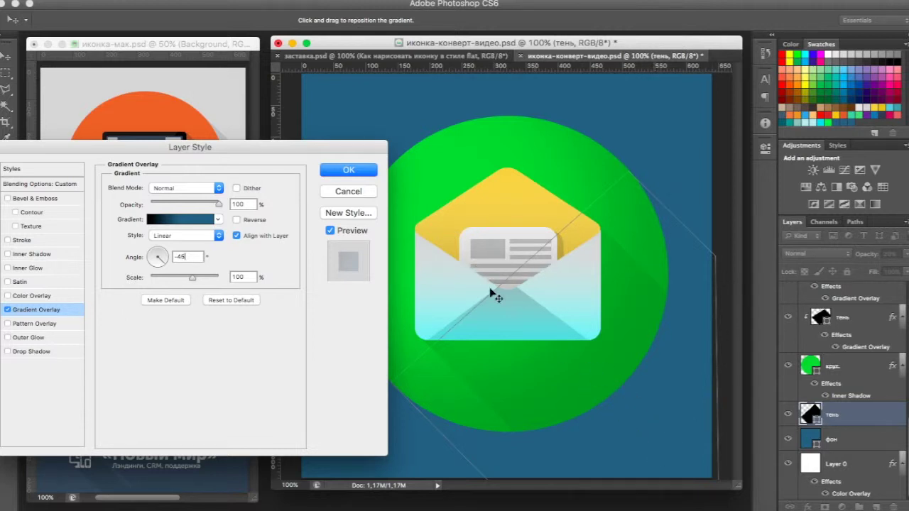
pyautogui.click(347, 170)
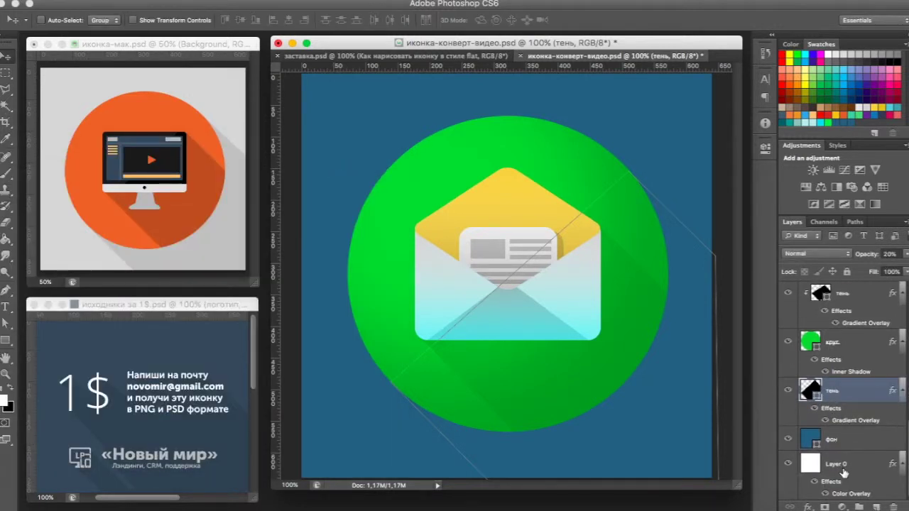
pyautogui.click(906, 254)
# Raise the lower тень layer's opacity to 100% and select Layer 0
pyautogui.moveTo(880, 270); pyautogui.dragTo(908, 272)
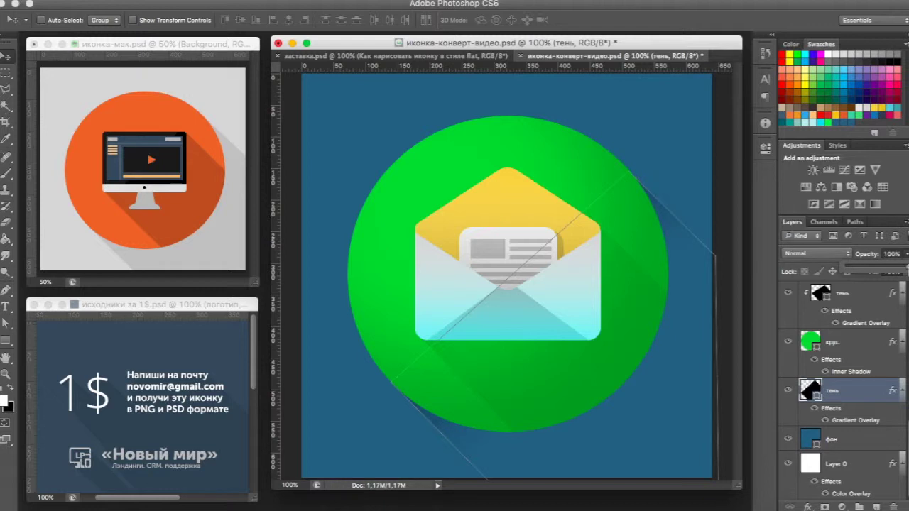
pyautogui.click(852, 465)
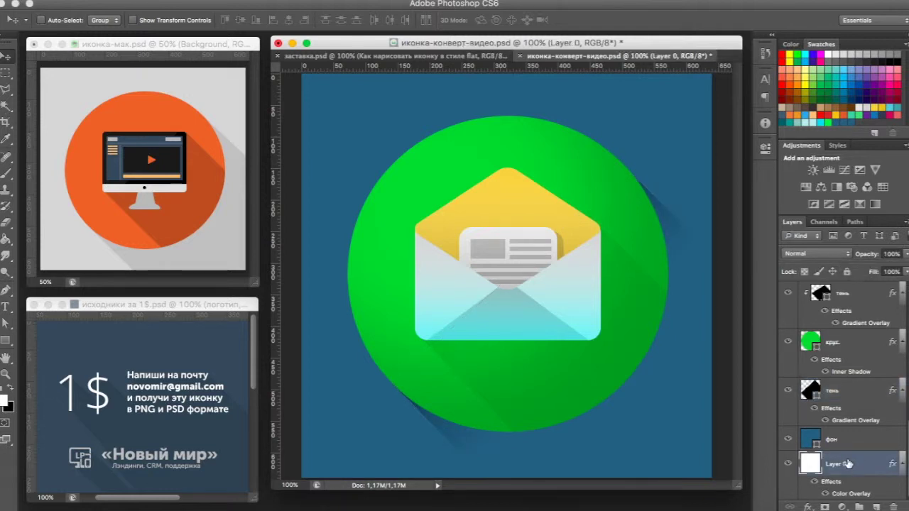